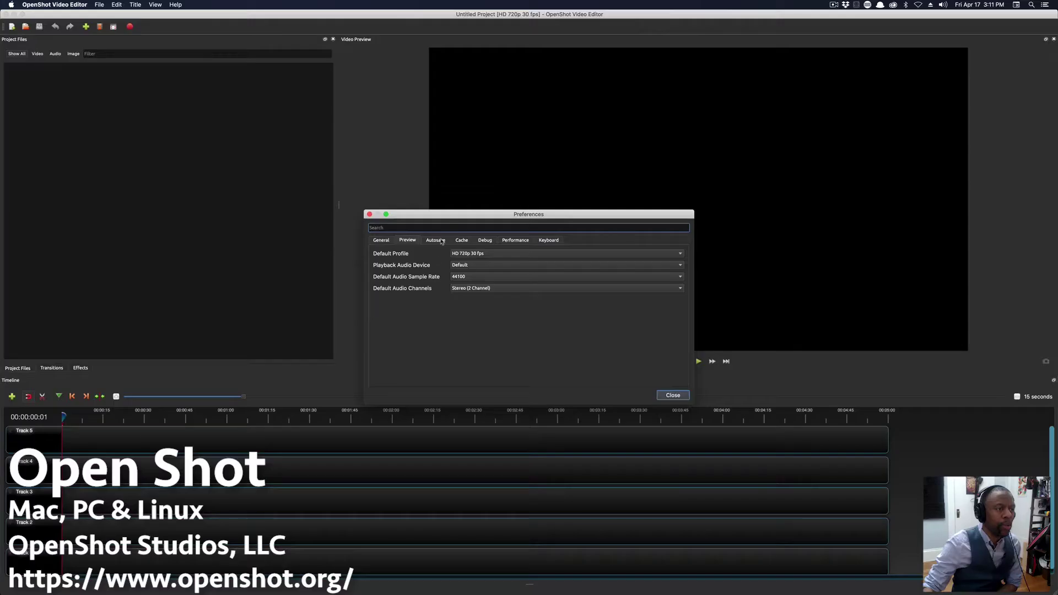
- Slide the Track 4 clip earlier, replay from about 22 seconds, and bring up its Slice options
{"action": "left_click", "coordinate": [441, 241]}
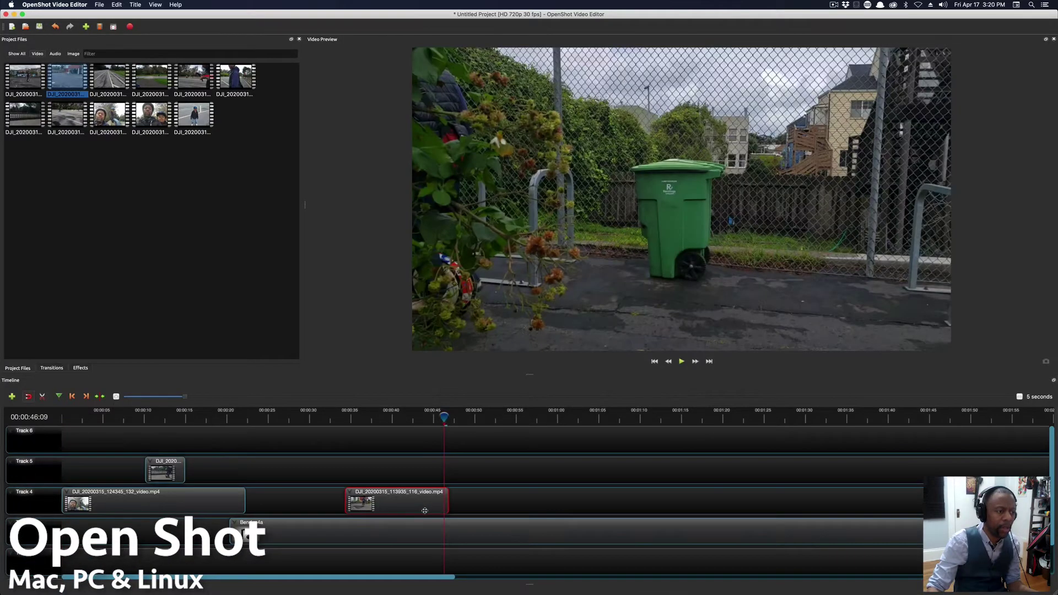
{"action": "left_click_drag", "start_coordinate": [422, 506], "coordinate": [305, 502]}
{"action": "left_click", "coordinate": [245, 419]}
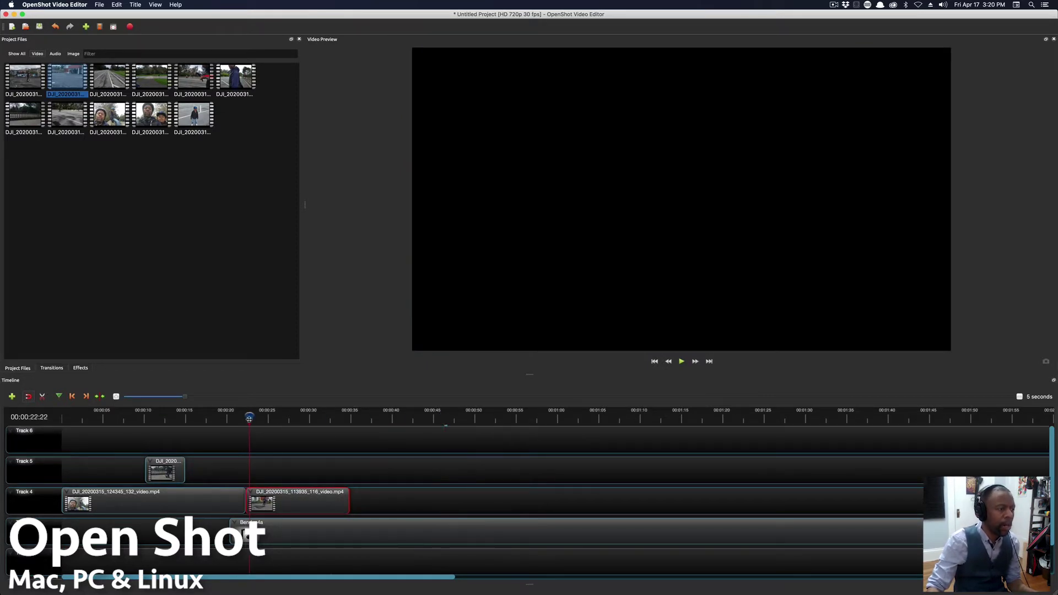
{"action": "key", "text": "space"}
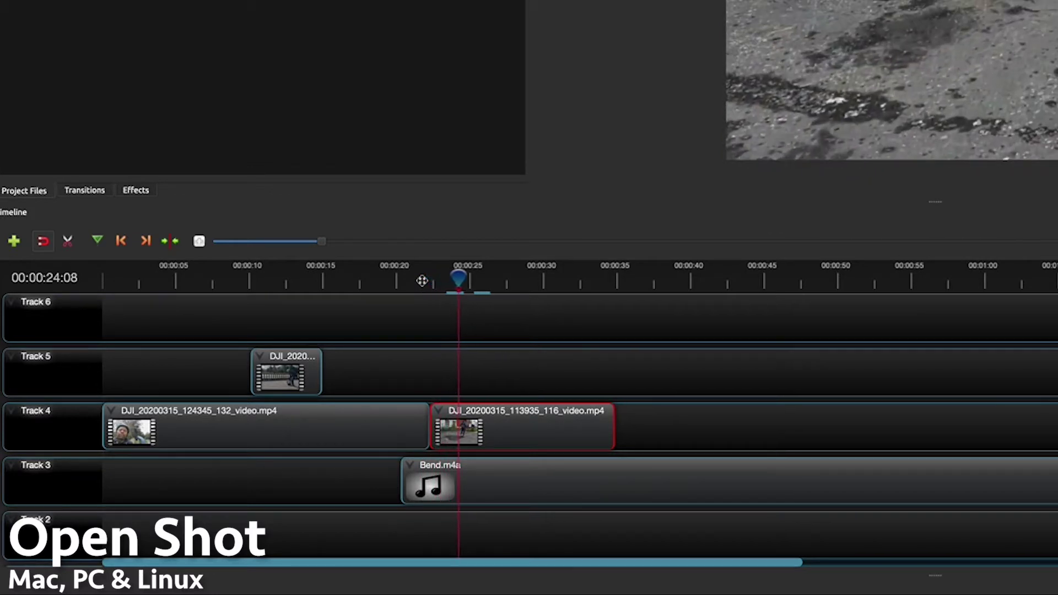
{"action": "right_click", "coordinate": [508, 430]}
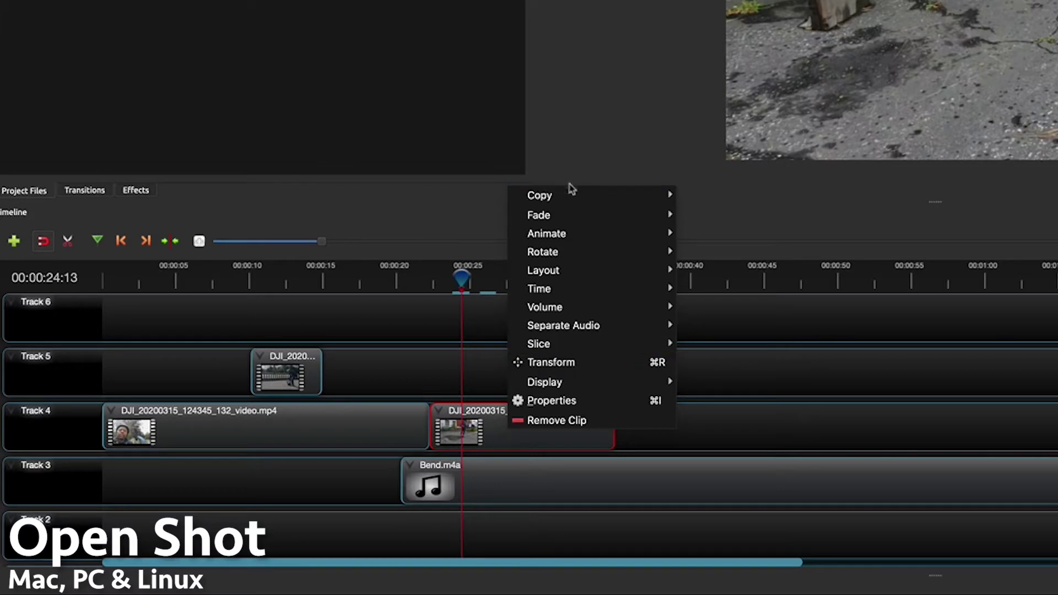
{"action": "mouse_move", "coordinate": [604, 348]}
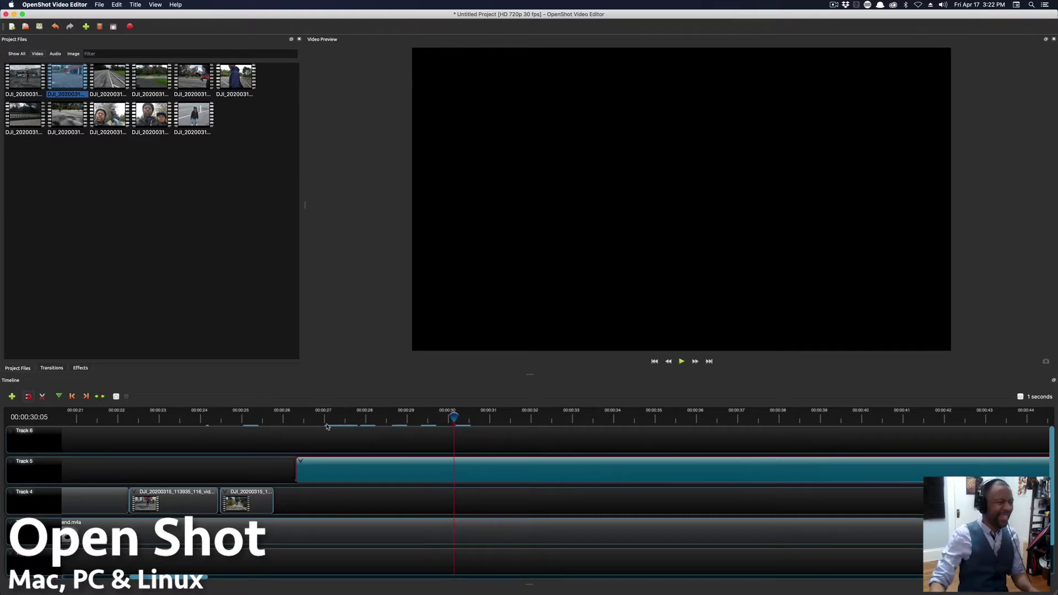
- Delete the long teal clip on Track 5 and play back the edit from about 28 seconds
{"action": "left_click_drag", "start_coordinate": [446, 420], "coordinate": [402, 419]}
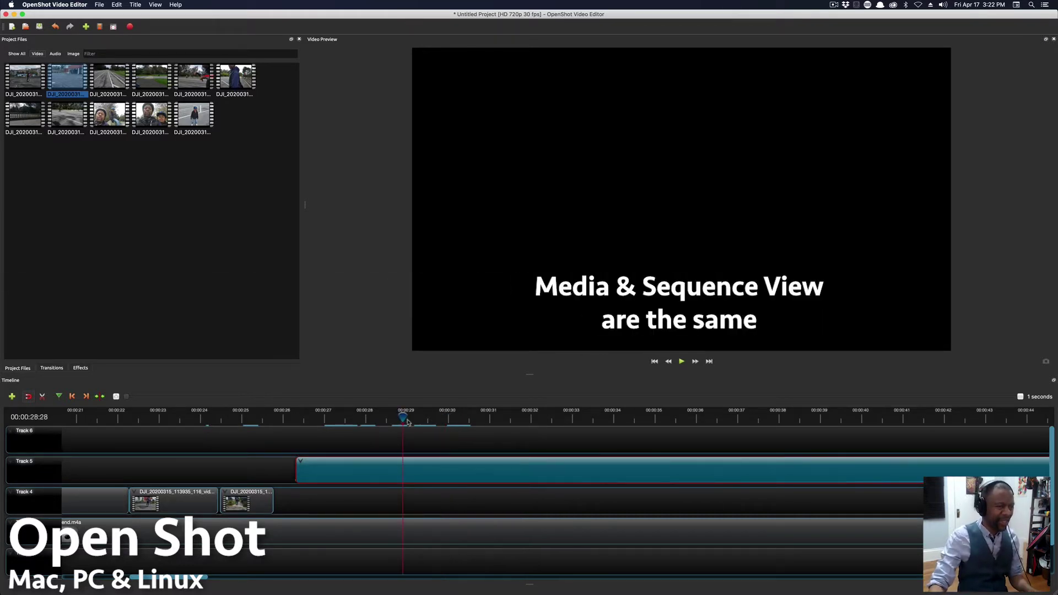
{"action": "key", "text": "space"}
{"action": "key", "text": "space"}
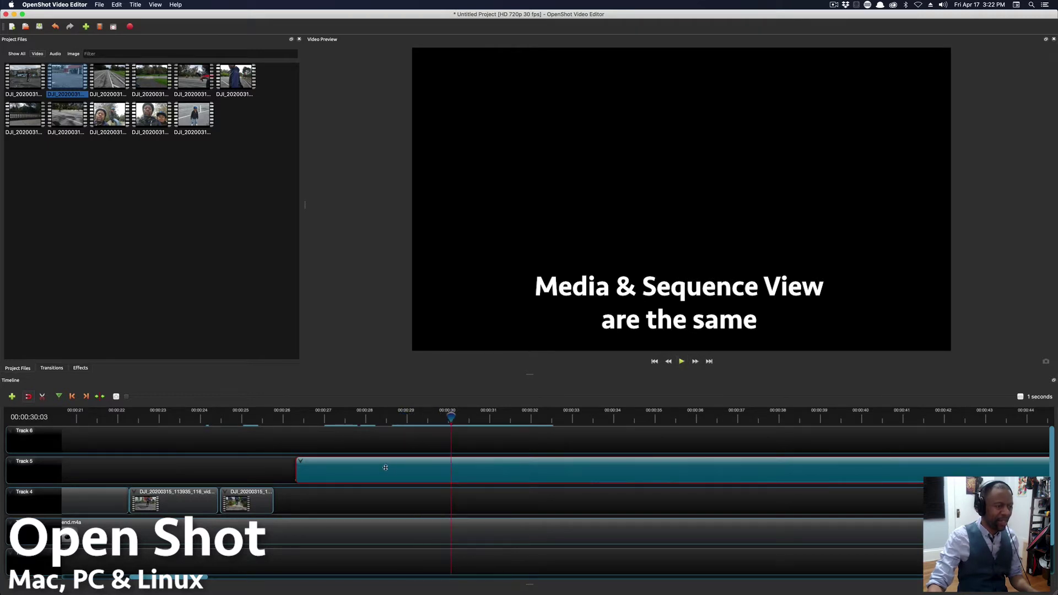
{"action": "key", "text": "Delete"}
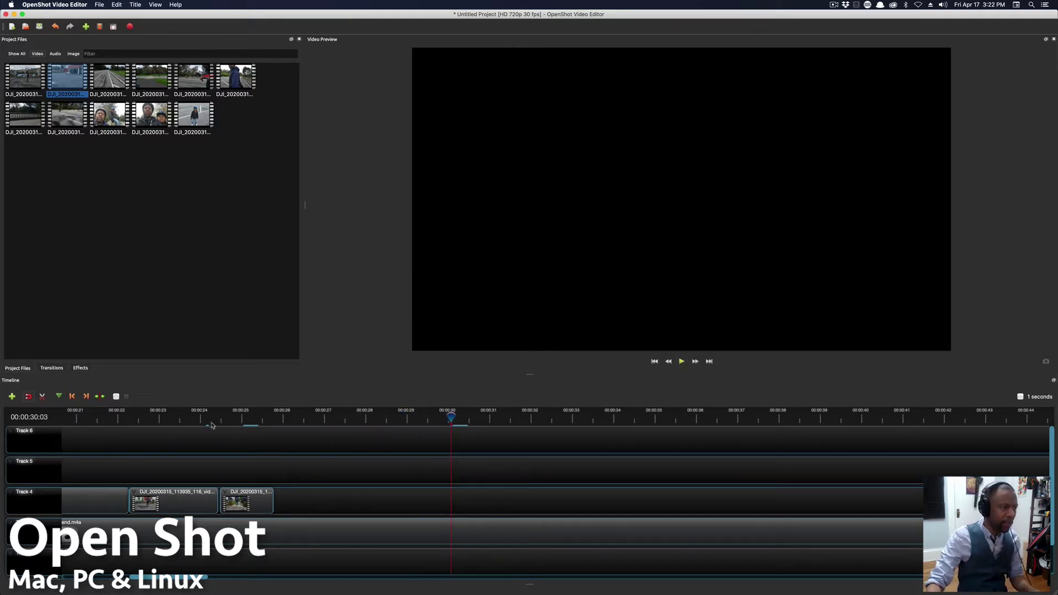
{"action": "key", "text": "space"}
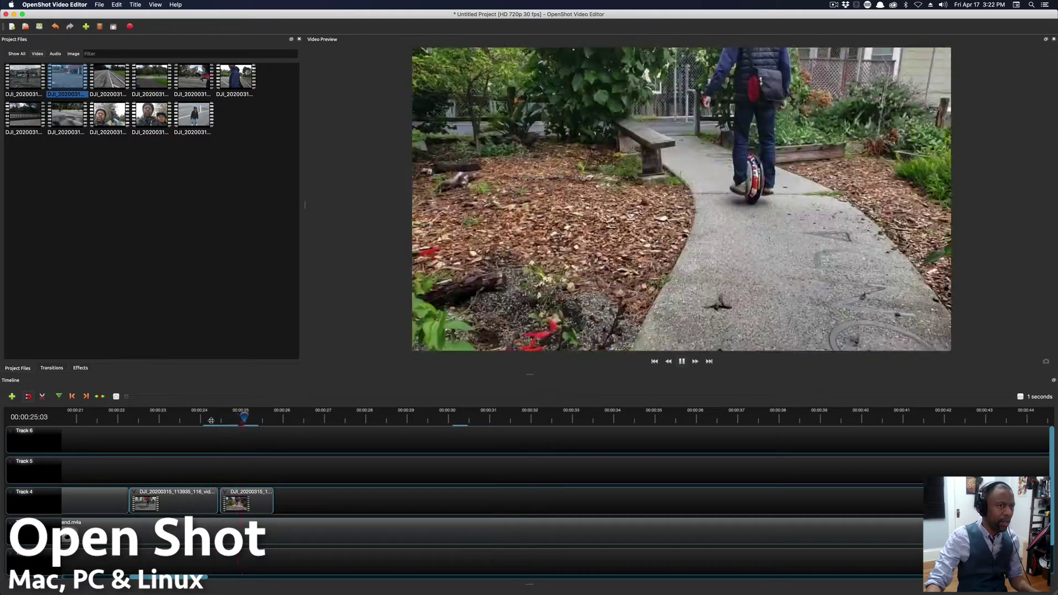
{"action": "key", "text": "space"}
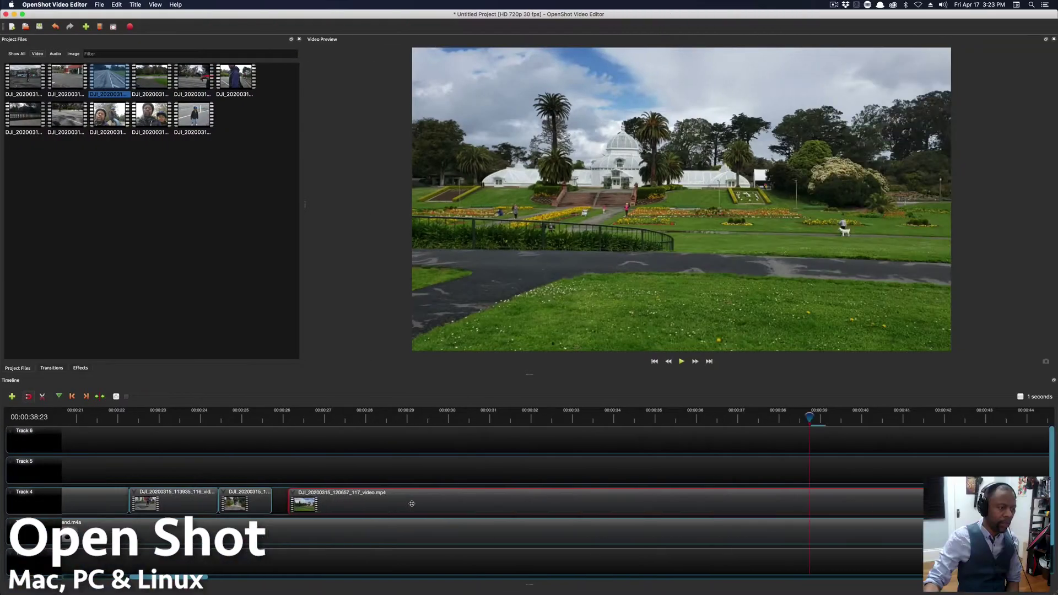
- Add DJI_20200315_120657_117_video.mp4 after the other Track 4 clips and scrub through to review
{"action": "left_click_drag", "start_coordinate": [370, 489], "coordinate": [356, 489]}
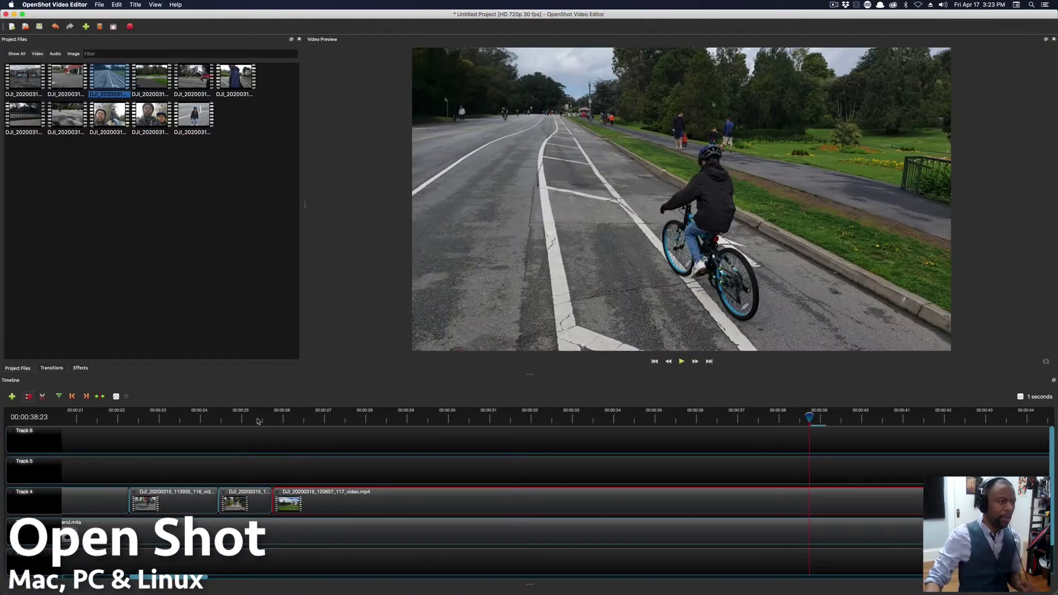
{"action": "left_click_drag", "start_coordinate": [264, 419], "coordinate": [334, 429]}
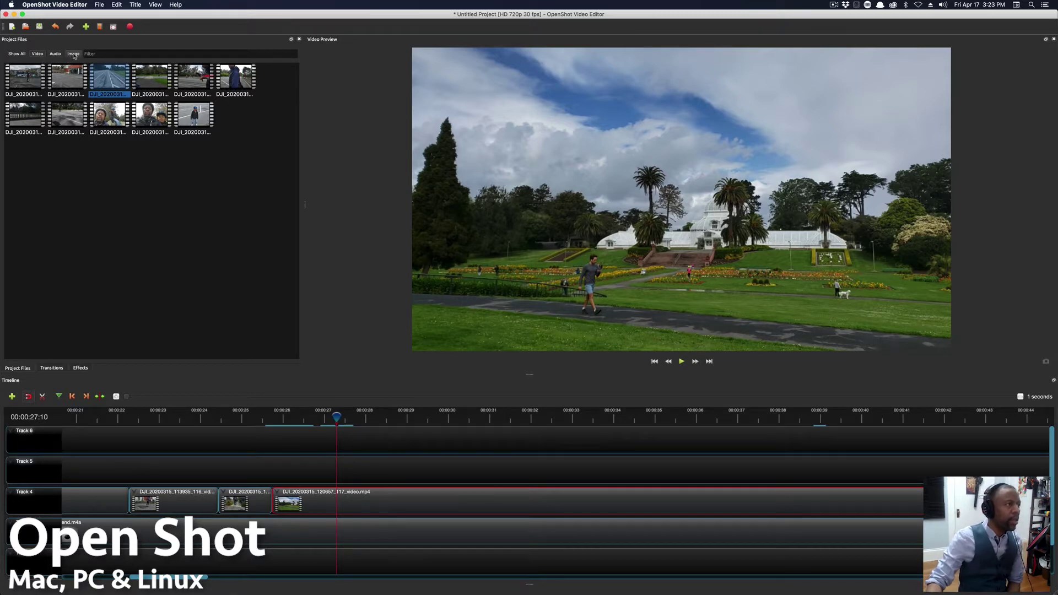
{"action": "left_click", "coordinate": [52, 368]}
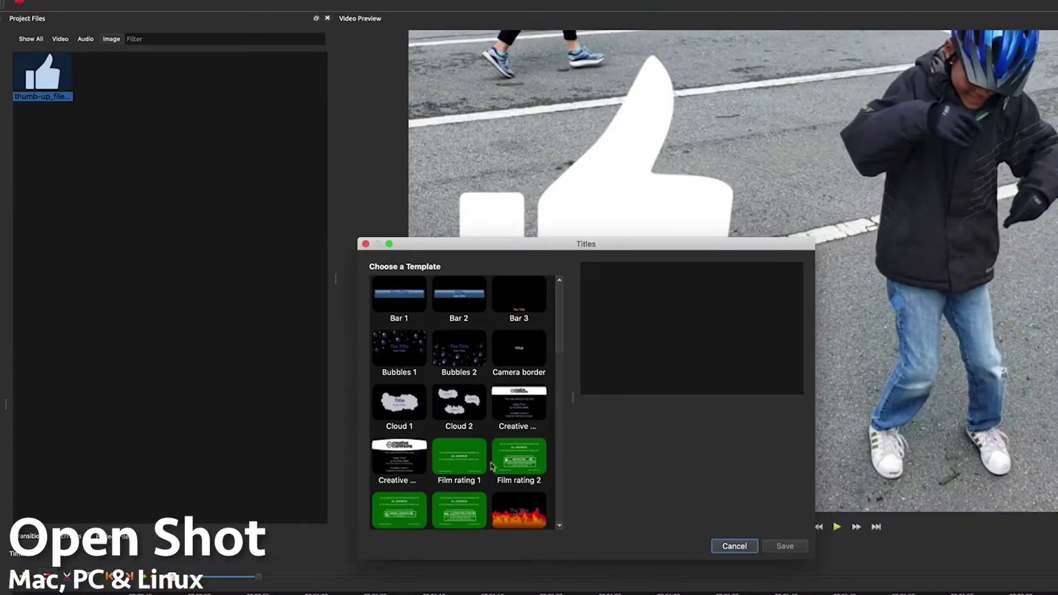
- Compare the Film rating 1 and Bar 1 title templates, then pick Bar 3
{"action": "left_click", "coordinate": [481, 466]}
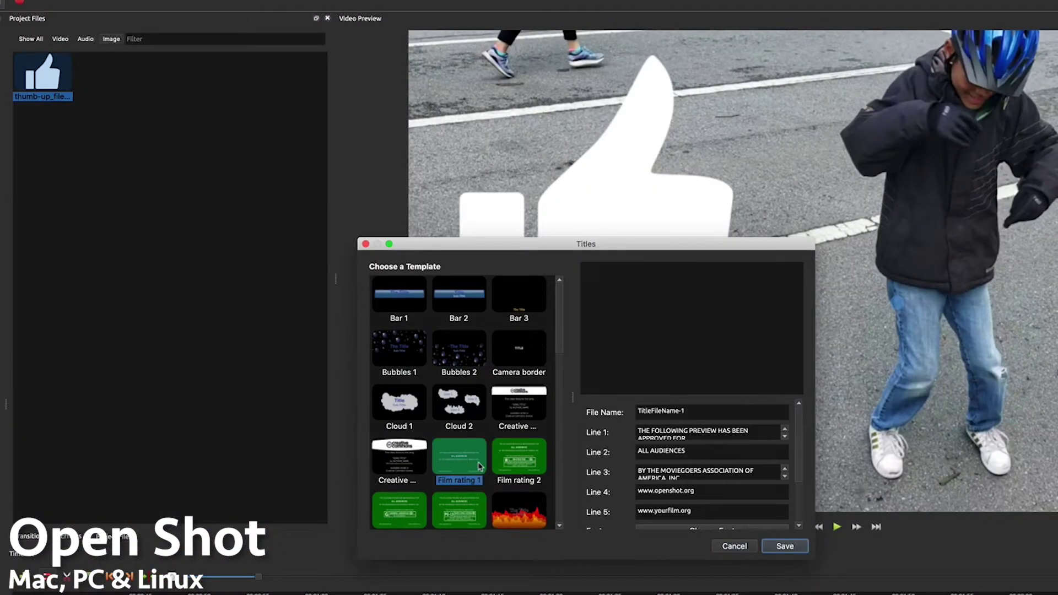
{"action": "left_click", "coordinate": [399, 301]}
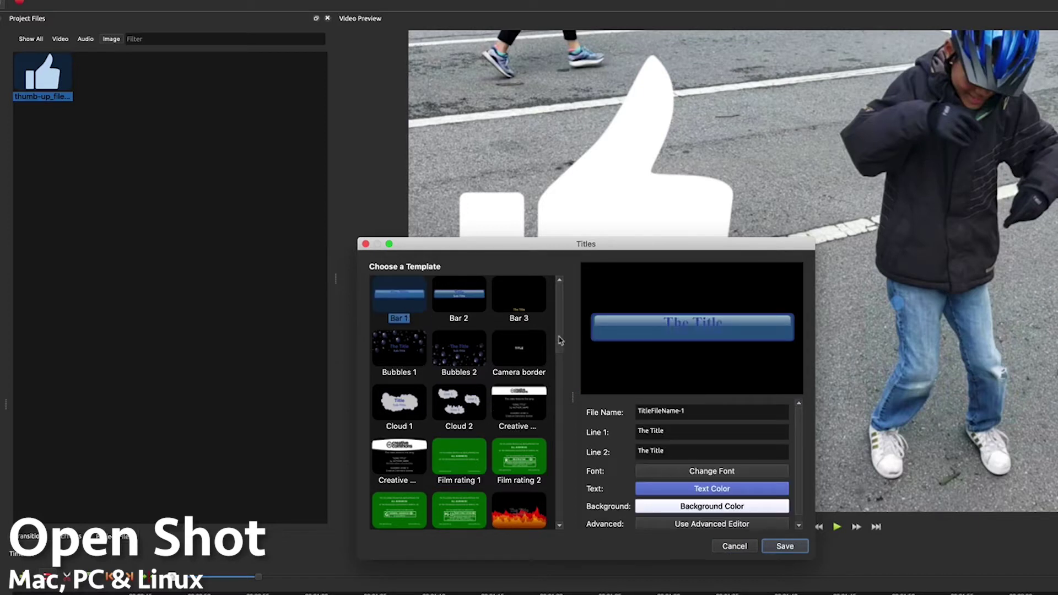
{"action": "scroll", "coordinate": [563, 338], "scroll_direction": "down", "scroll_amount": 10}
{"action": "scroll", "coordinate": [562, 341], "scroll_direction": "up", "scroll_amount": 10}
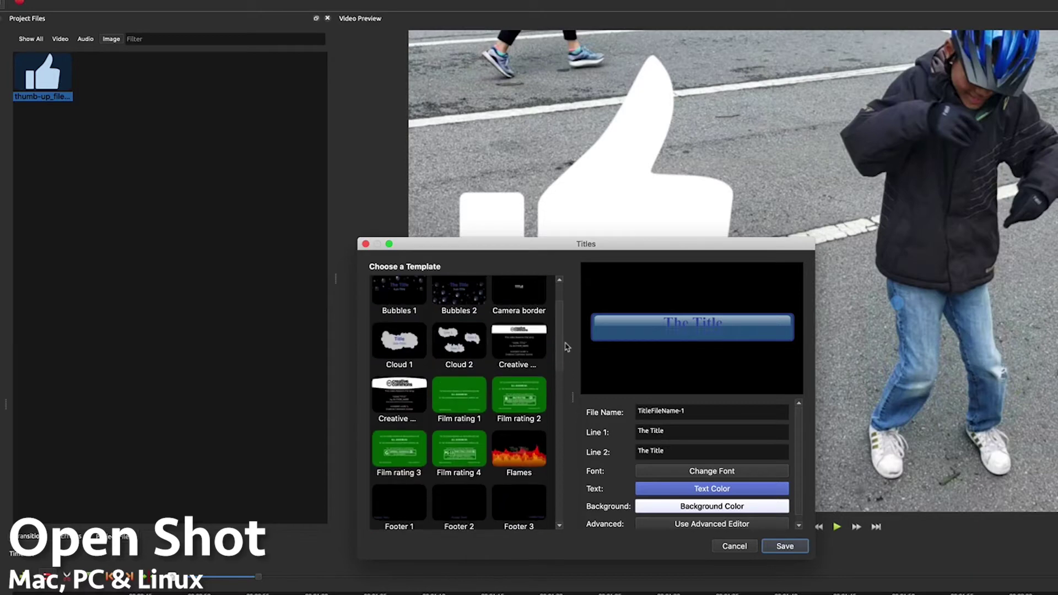
{"action": "left_click", "coordinate": [518, 307]}
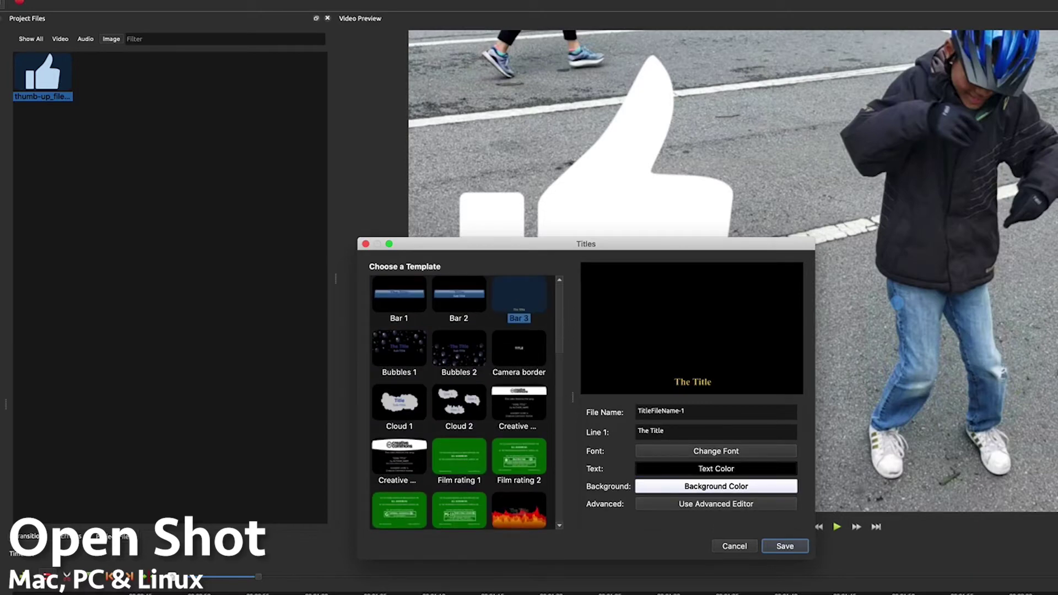
- Save the Bar 3 title, place it on Track 6, and preview the Blinds template
{"action": "left_click", "coordinate": [785, 547]}
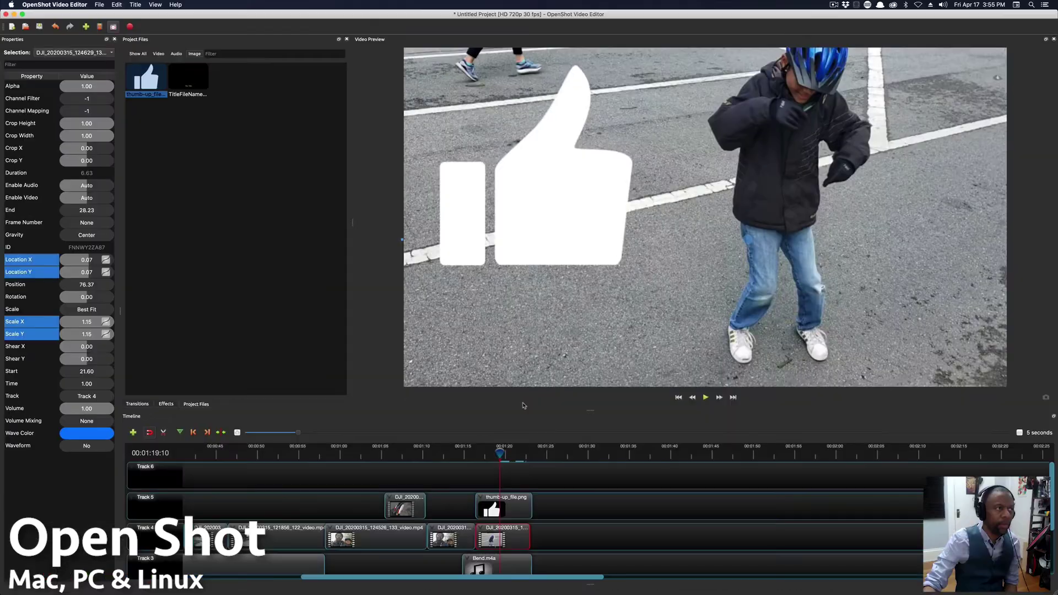
{"action": "left_click_drag", "start_coordinate": [190, 85], "coordinate": [503, 478]}
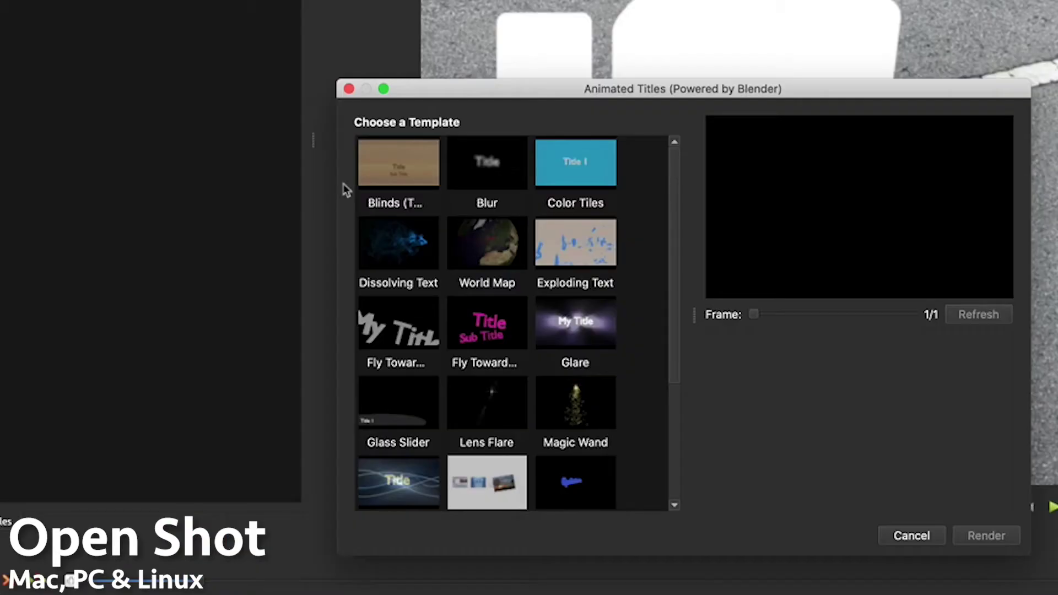
{"action": "left_click", "coordinate": [389, 172]}
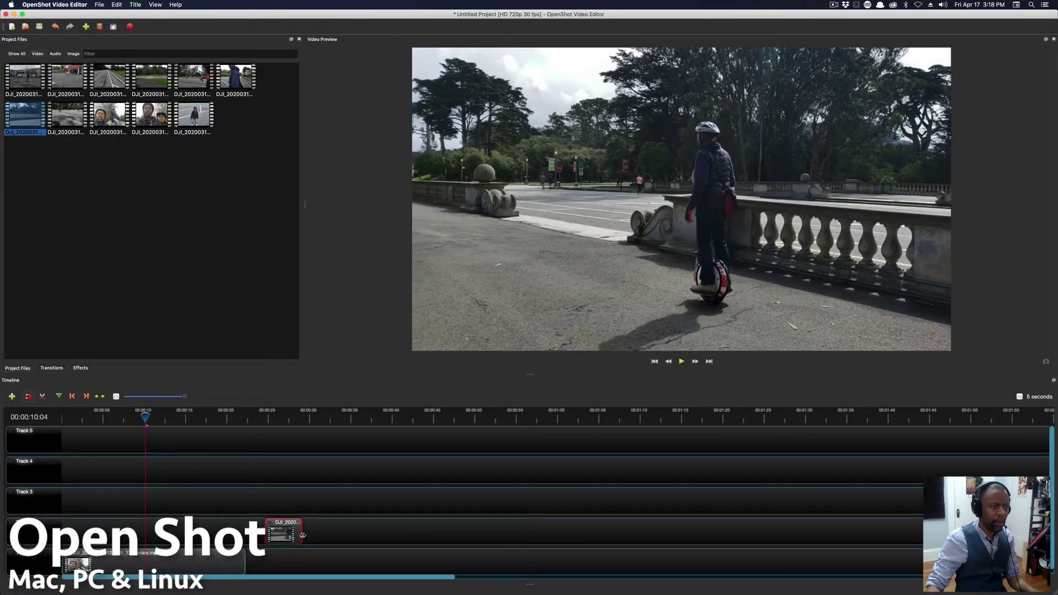
- Slide the Track 2 clip earlier and play the timeline to check the change
{"action": "left_click_drag", "start_coordinate": [302, 535], "coordinate": [184, 535]}
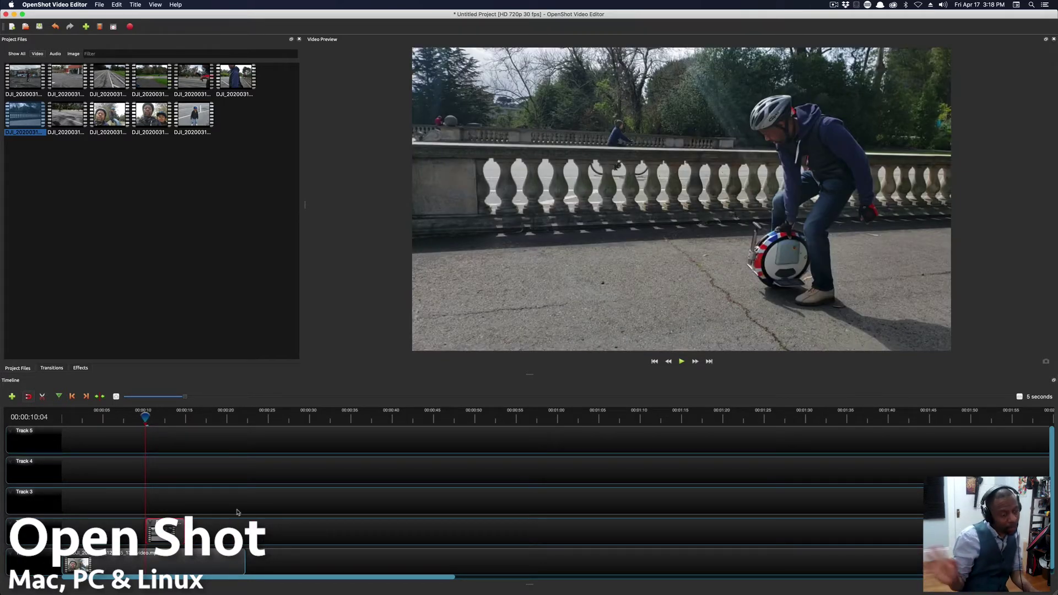
{"action": "key", "text": "space"}
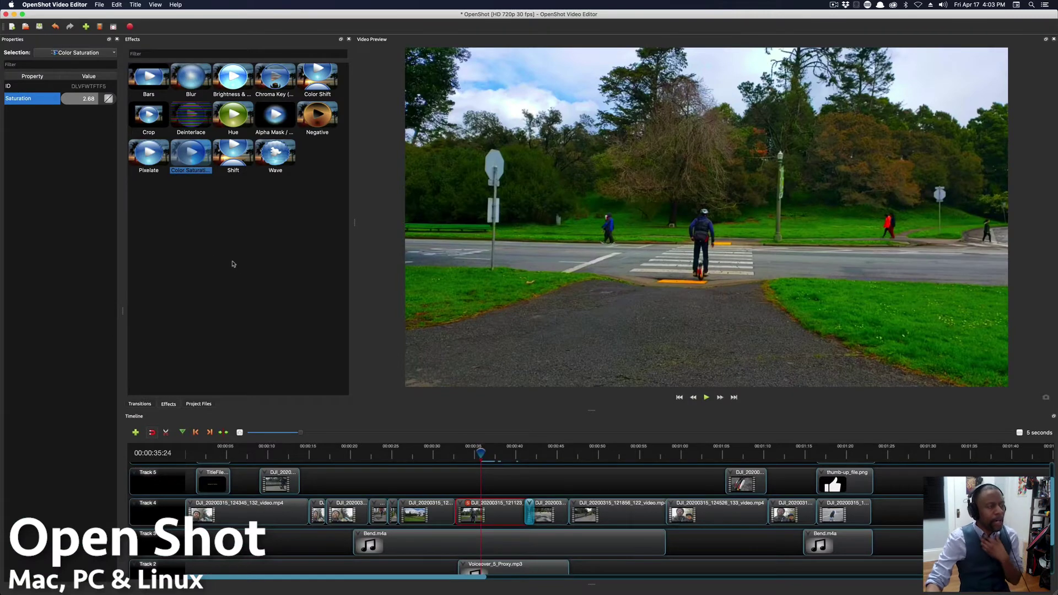
- Set up an MP4 720p 30 fps export and browse the recent folders for the output location
{"action": "left_click", "coordinate": [131, 28]}
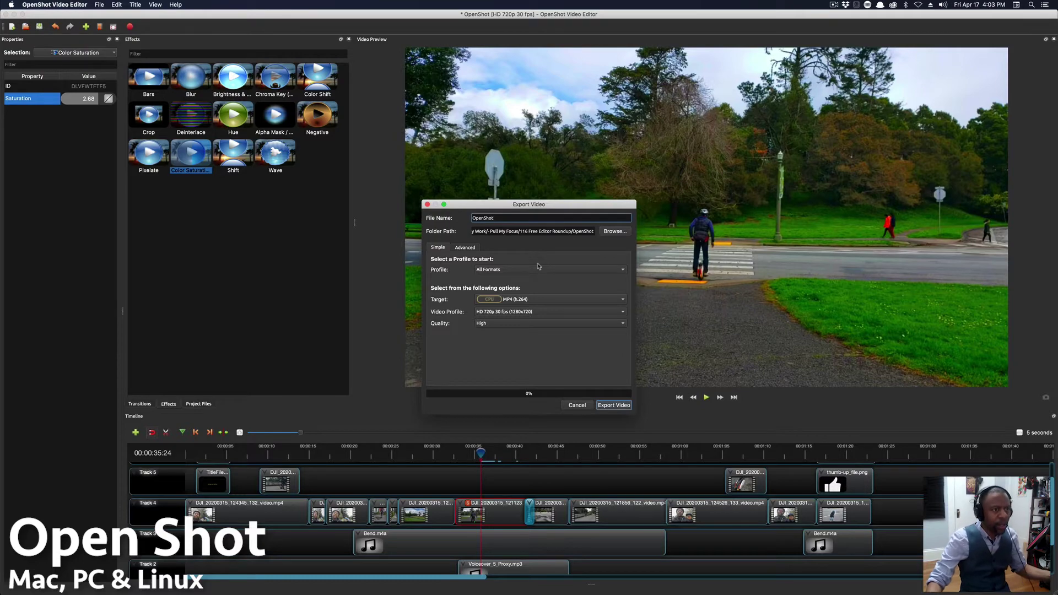
{"action": "left_click", "coordinate": [616, 234]}
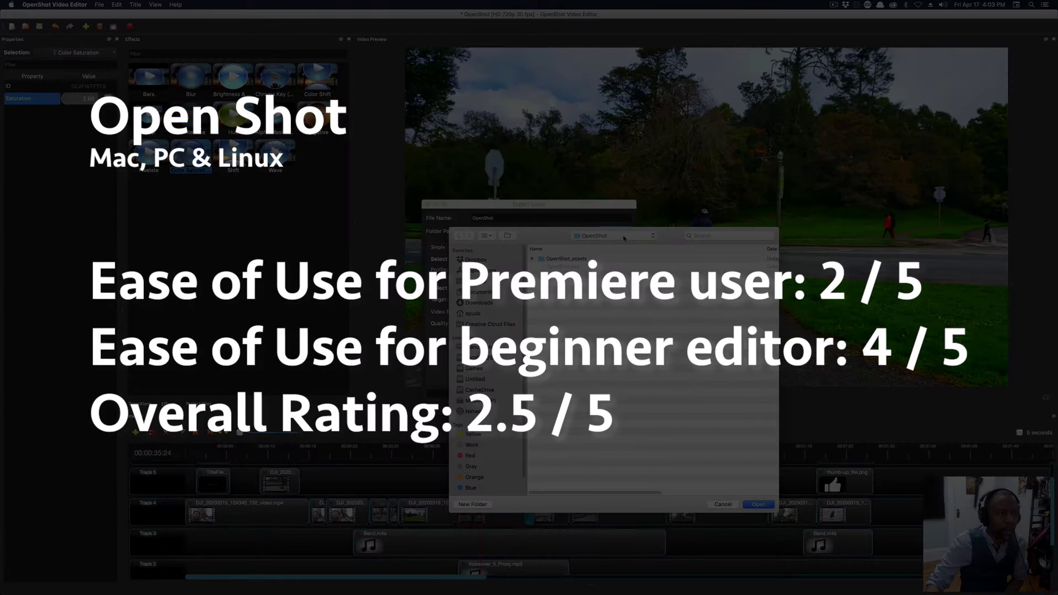
{"action": "left_click", "coordinate": [624, 236]}
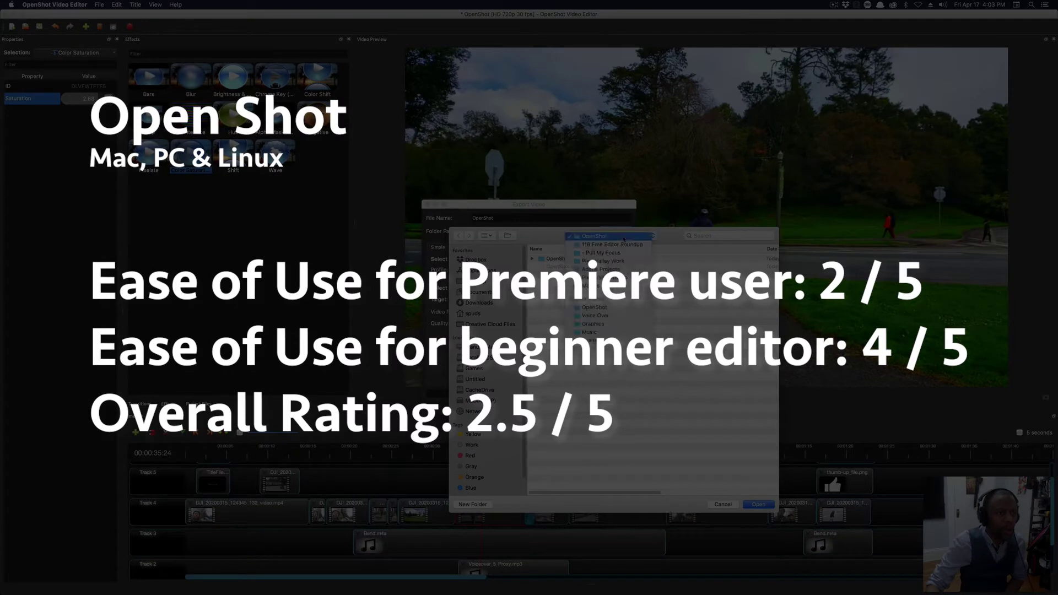
{"action": "left_click", "coordinate": [624, 238]}
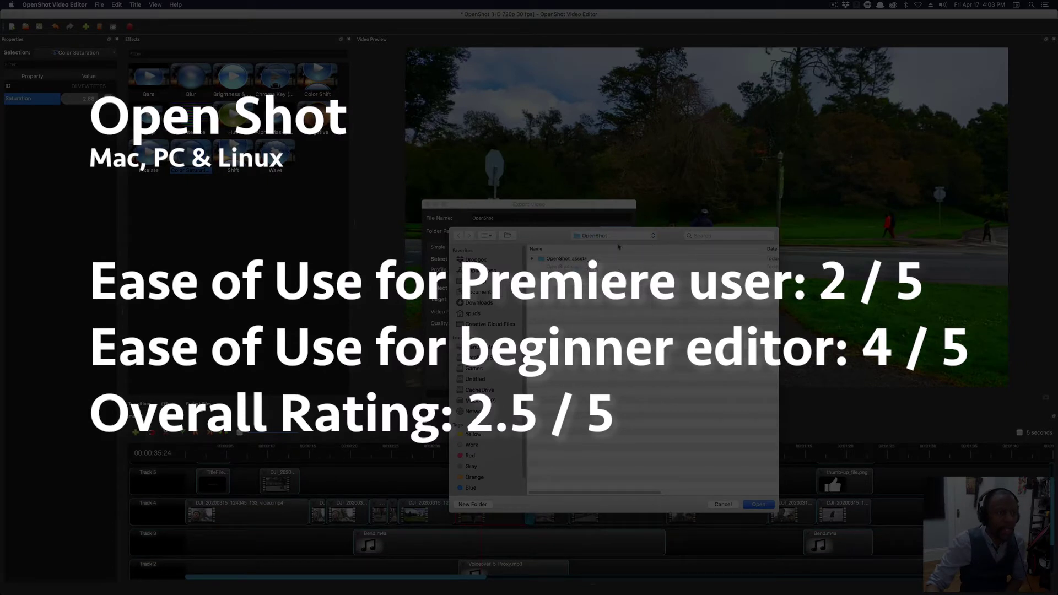
{"action": "left_click", "coordinate": [619, 237]}
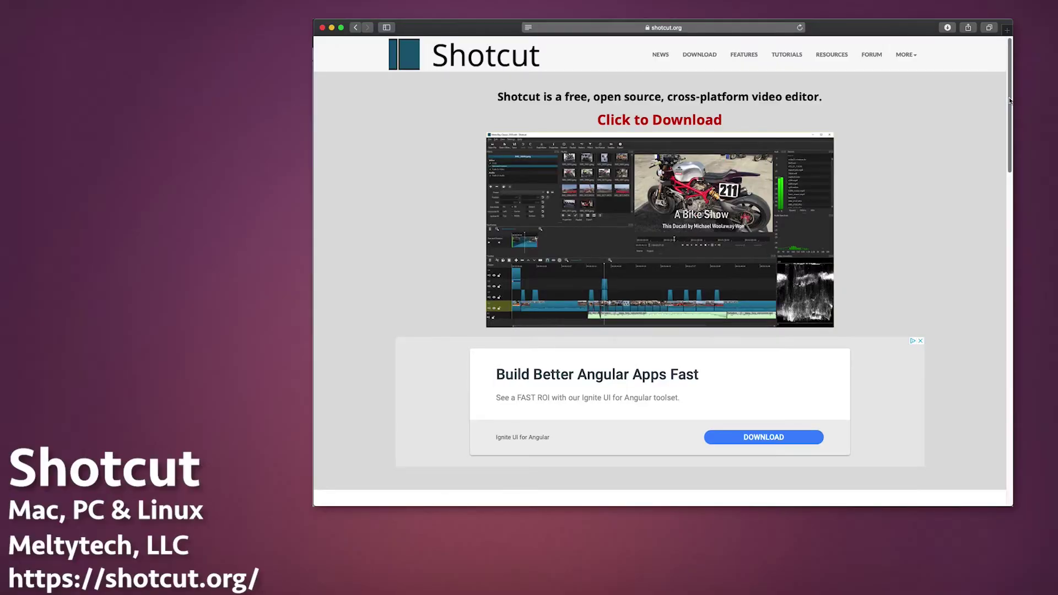
- Scroll down the shotcut.org home page in Safari
{"action": "left_click_drag", "start_coordinate": [1011, 99], "coordinate": [1011, 245]}
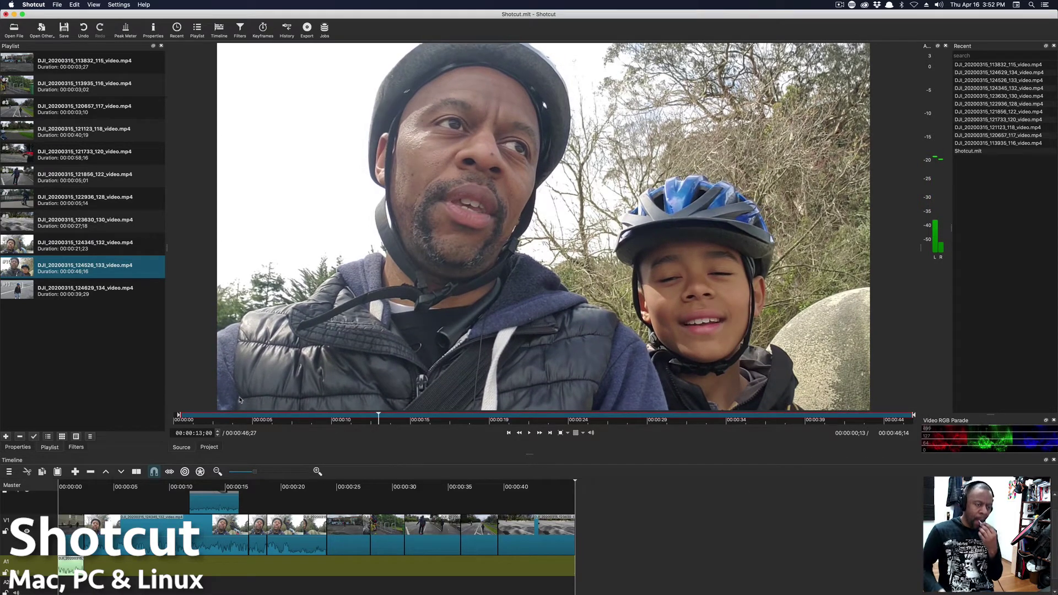
- Set the out point at 00:00:13;00 and append the riders clip to the timeline end
{"action": "key", "text": "o"}
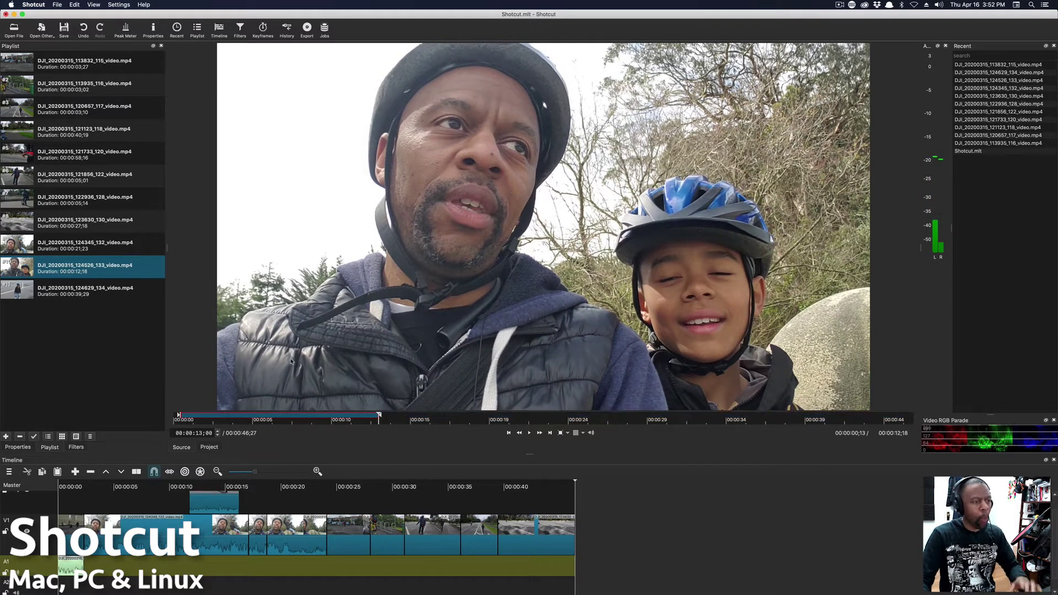
{"action": "left_click_drag", "start_coordinate": [531, 309], "coordinate": [576, 549]}
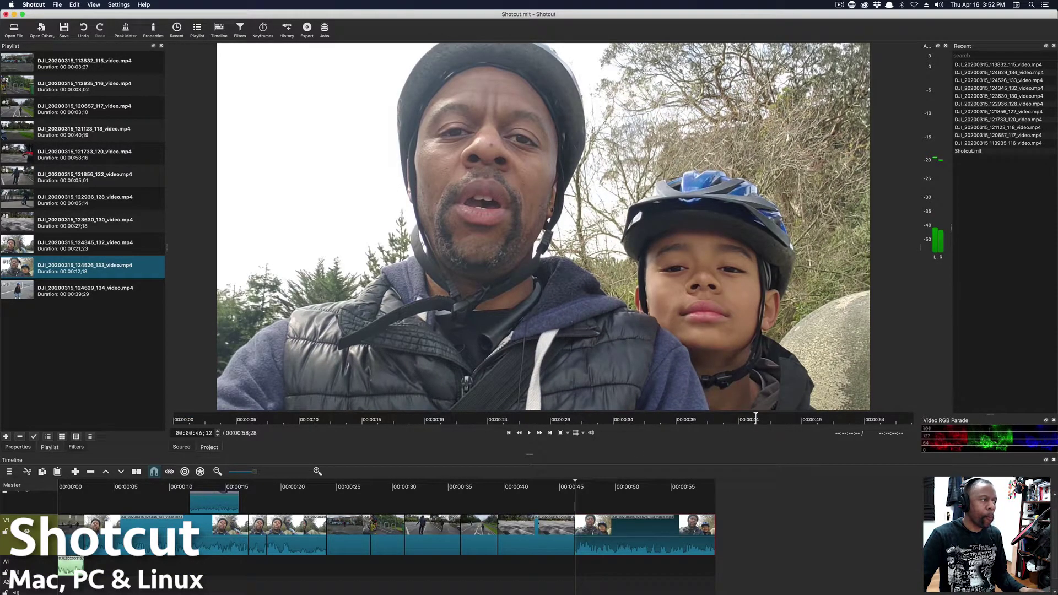
{"action": "left_click", "coordinate": [575, 549]}
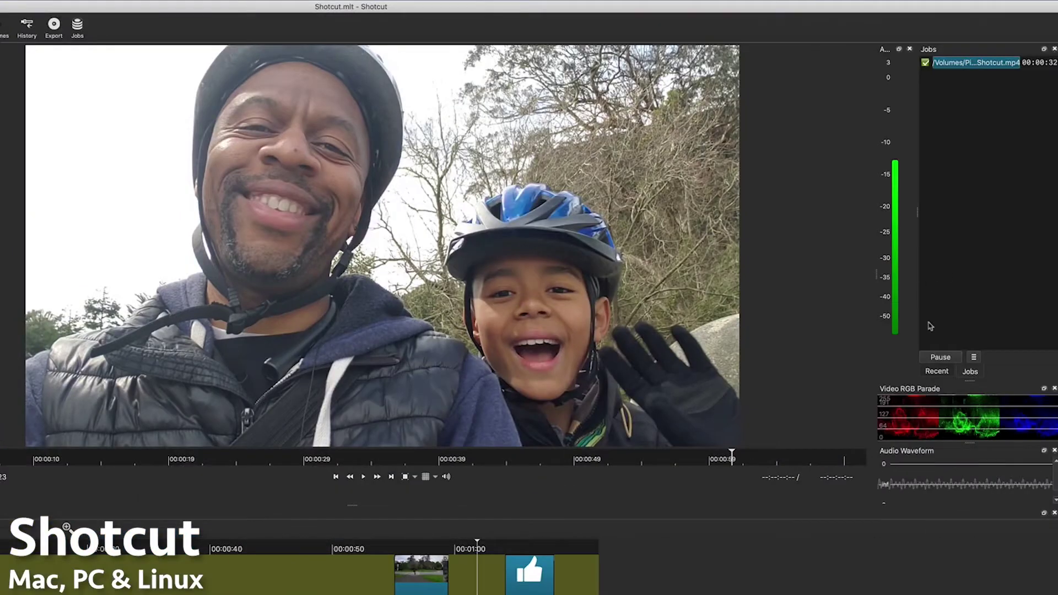
- Float the Video RGB Parade scope as an enlarged window moved up and right
{"action": "left_click_drag", "start_coordinate": [913, 390], "coordinate": [811, 245]}
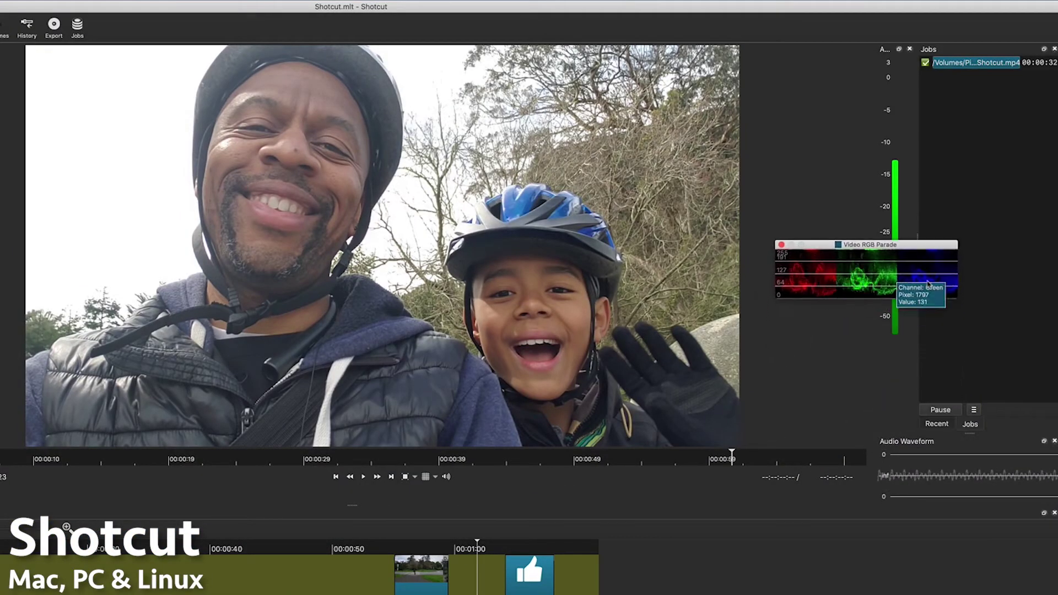
{"action": "left_click_drag", "start_coordinate": [958, 299], "coordinate": [1007, 383]}
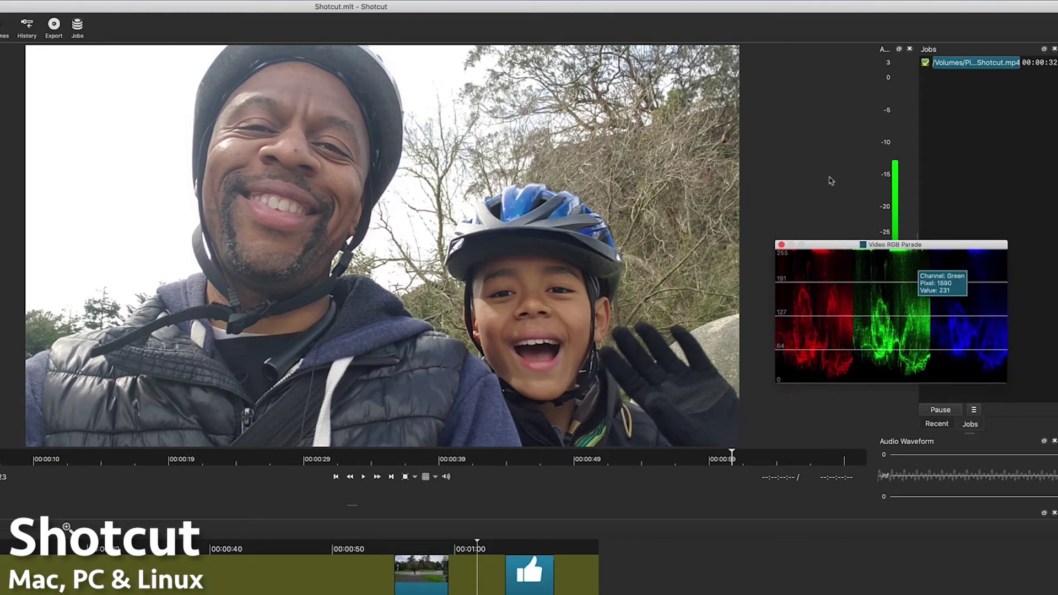
{"action": "left_click_drag", "start_coordinate": [836, 242], "coordinate": [856, 169]}
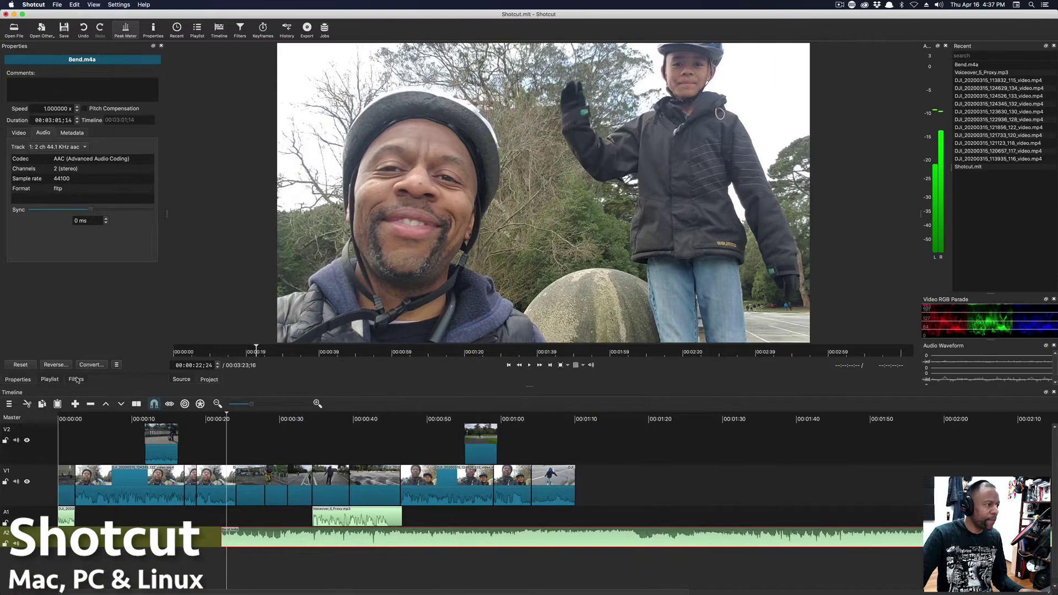
{"action": "left_click", "coordinate": [77, 379]}
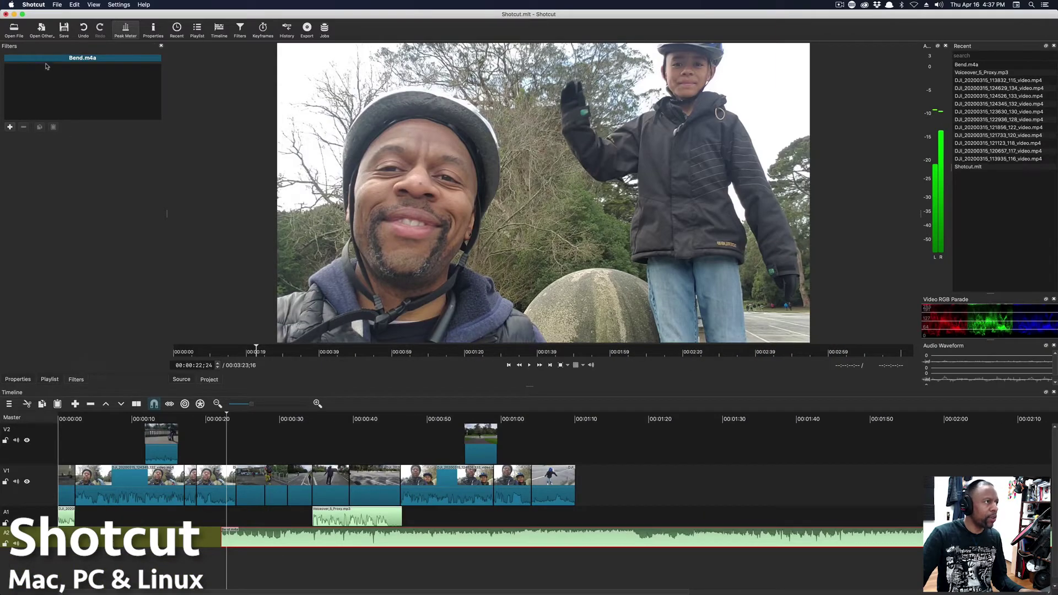
- Add a Swap Channels audio filter to Bend.m4a swapping Left with Right, then confirm the Like & Subscribe text
{"action": "left_click", "coordinate": [9, 127]}
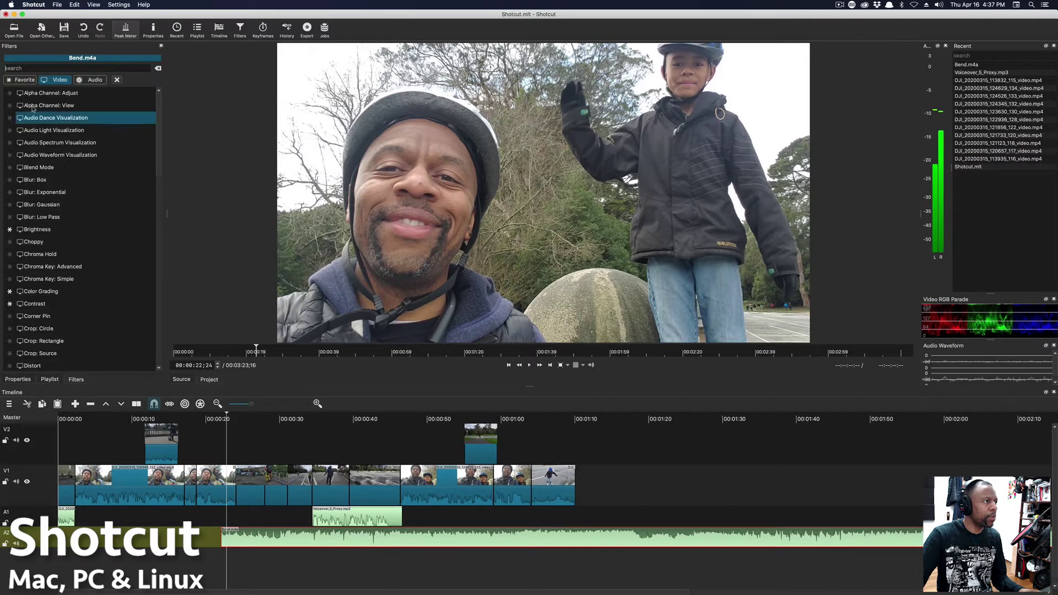
{"action": "left_click", "coordinate": [92, 81]}
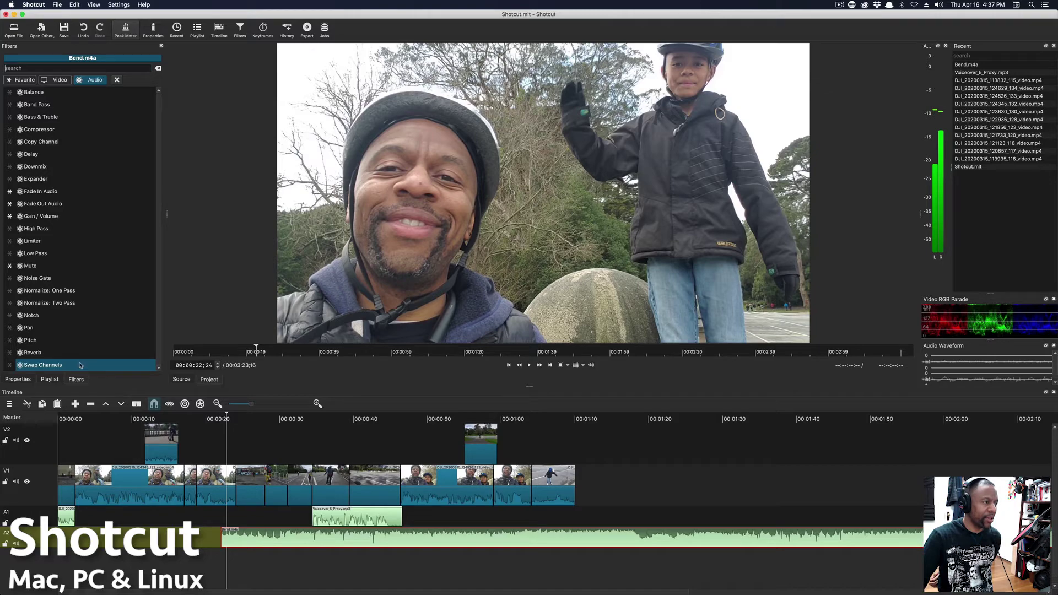
{"action": "left_click", "coordinate": [62, 367]}
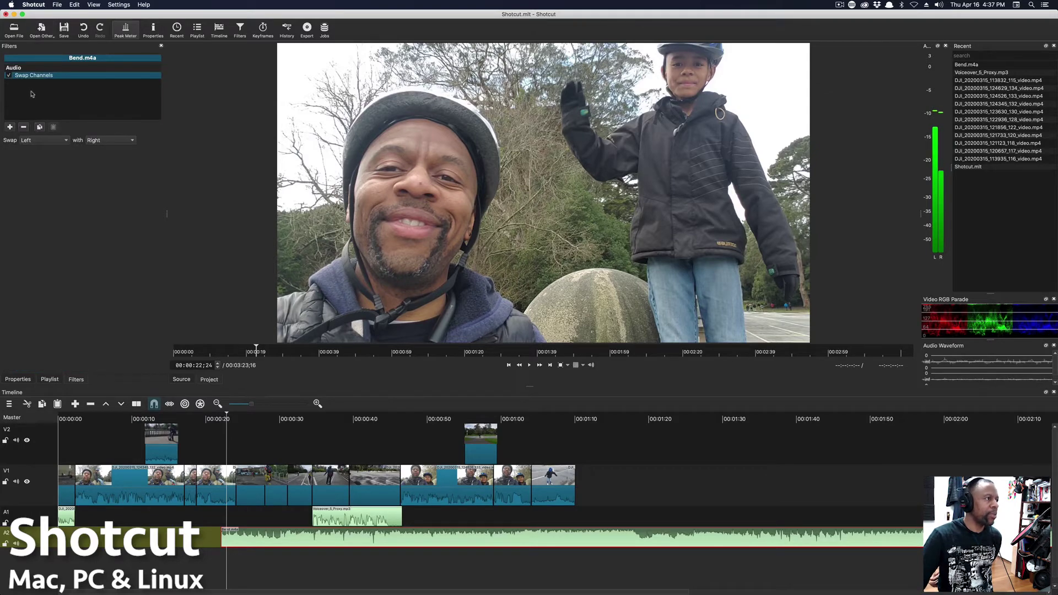
{"action": "left_click", "coordinate": [115, 140]}
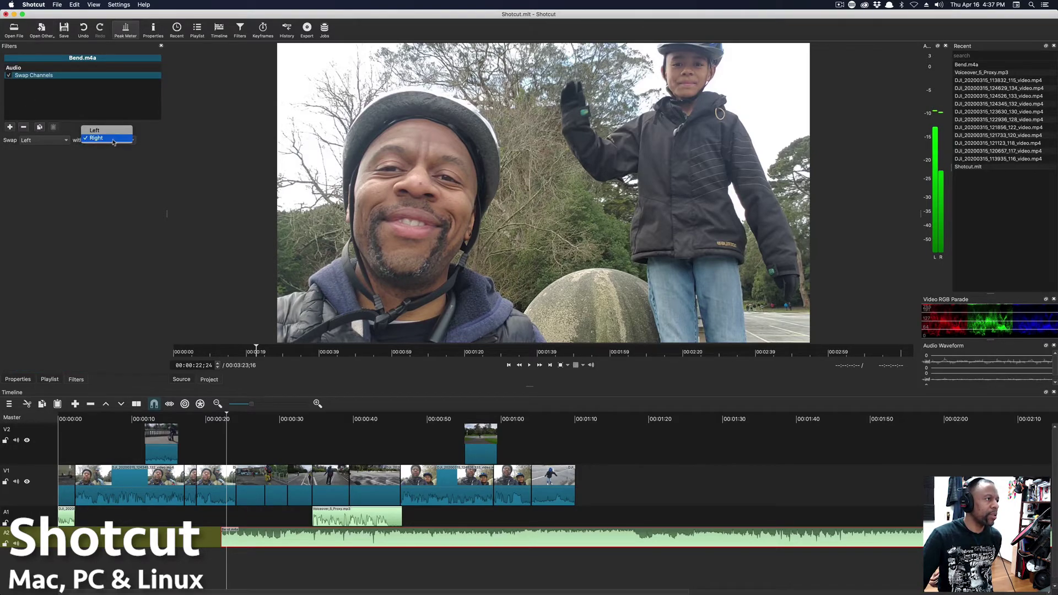
{"action": "left_click", "coordinate": [114, 139]}
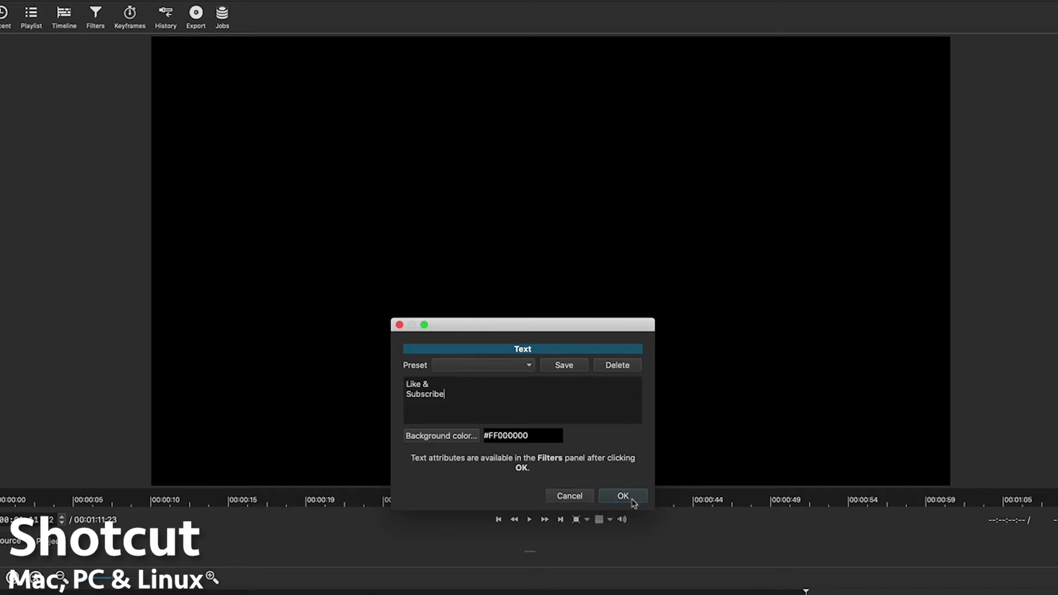
{"action": "left_click", "coordinate": [624, 496]}
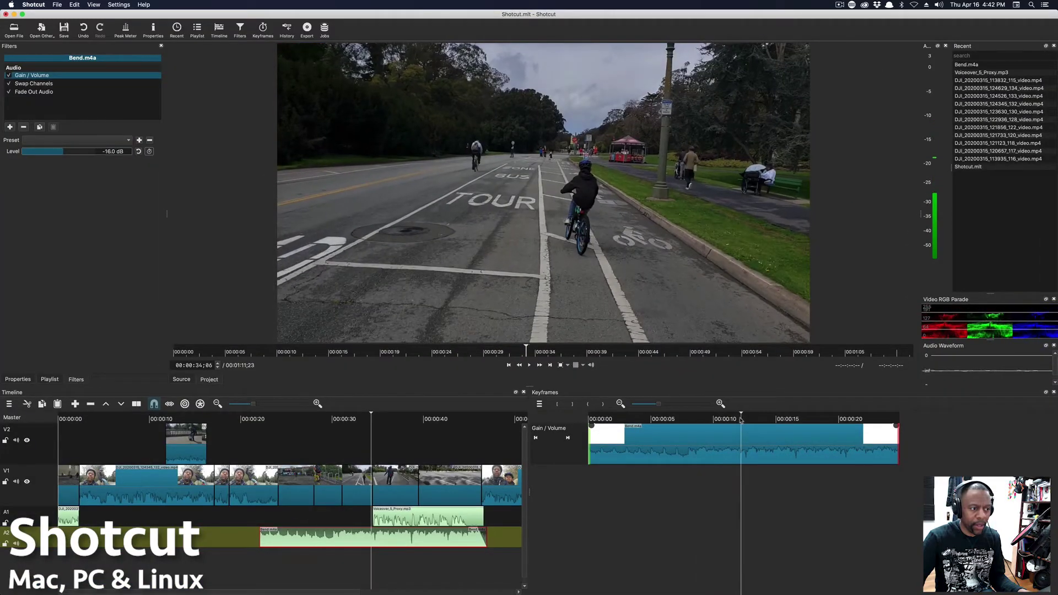
- Step the playhead back one frame on the timeline
{"action": "left_click_drag", "start_coordinate": [742, 420], "coordinate": [740, 420]}
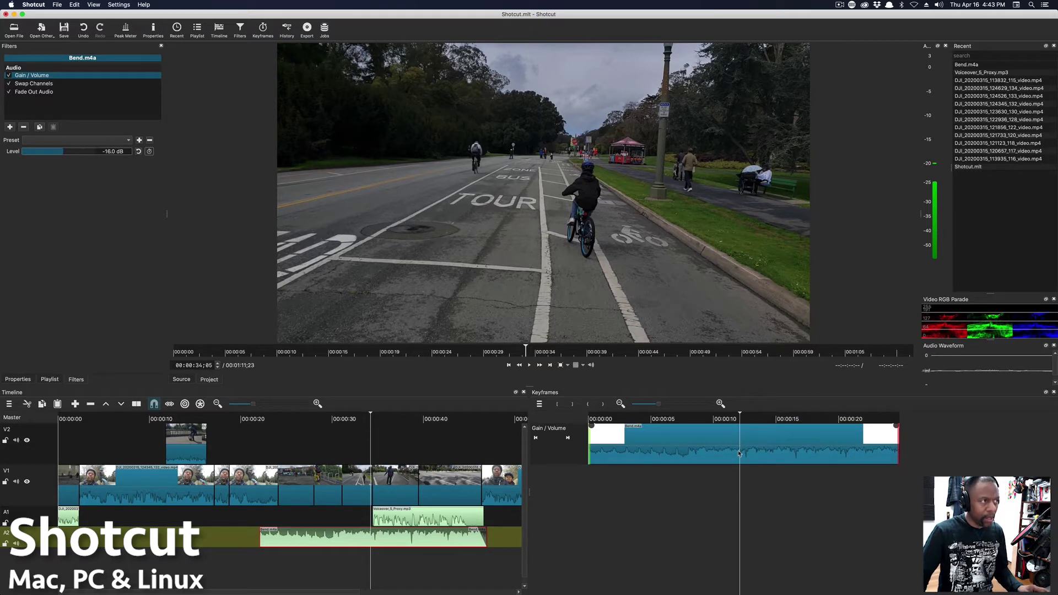
{"action": "key", "text": "super+shift+slash"}
{"action": "key", "text": "Escape"}
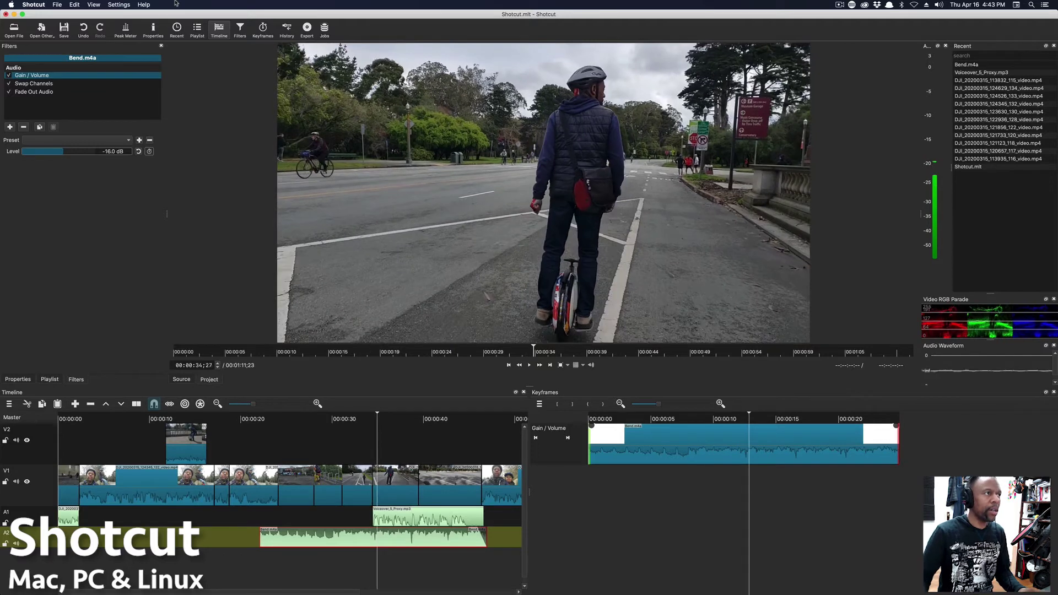
{"action": "left_click", "coordinate": [150, 4]}
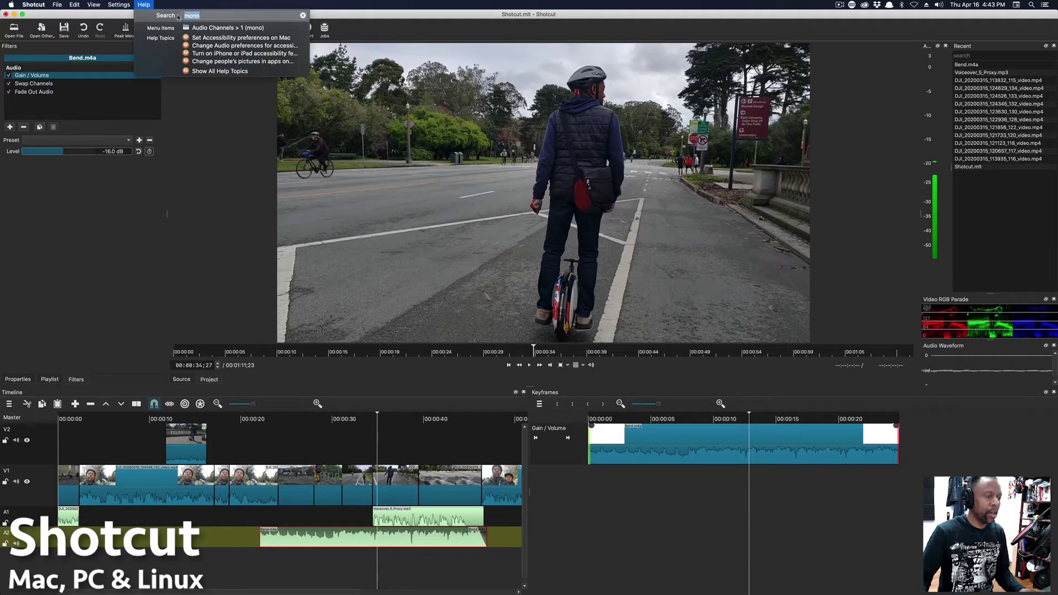
- Search the Help menu for 'key' to find the Keyframes panel option under View
{"action": "type", "text": "add"}
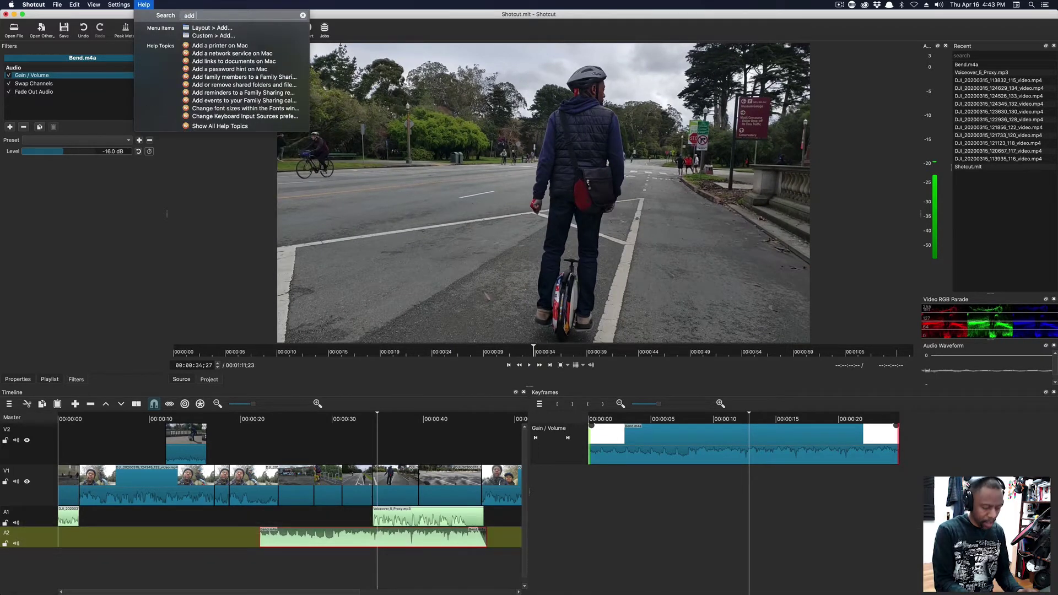
{"action": "key", "text": "BackSpace"}
{"action": "key", "text": "BackSpace"}
{"action": "key", "text": "BackSpace"}
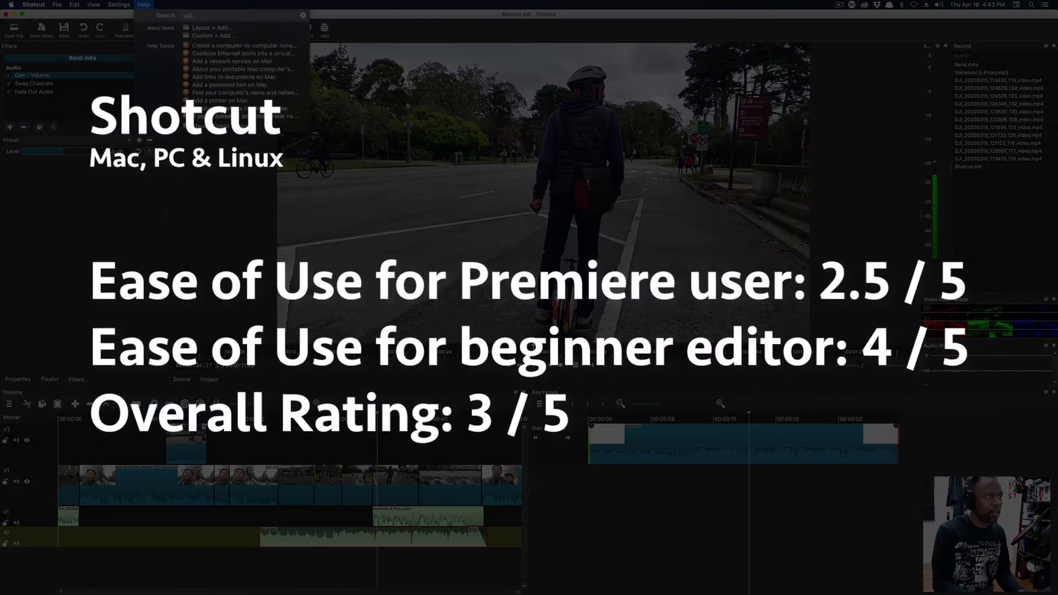
{"action": "type", "text": "key"}
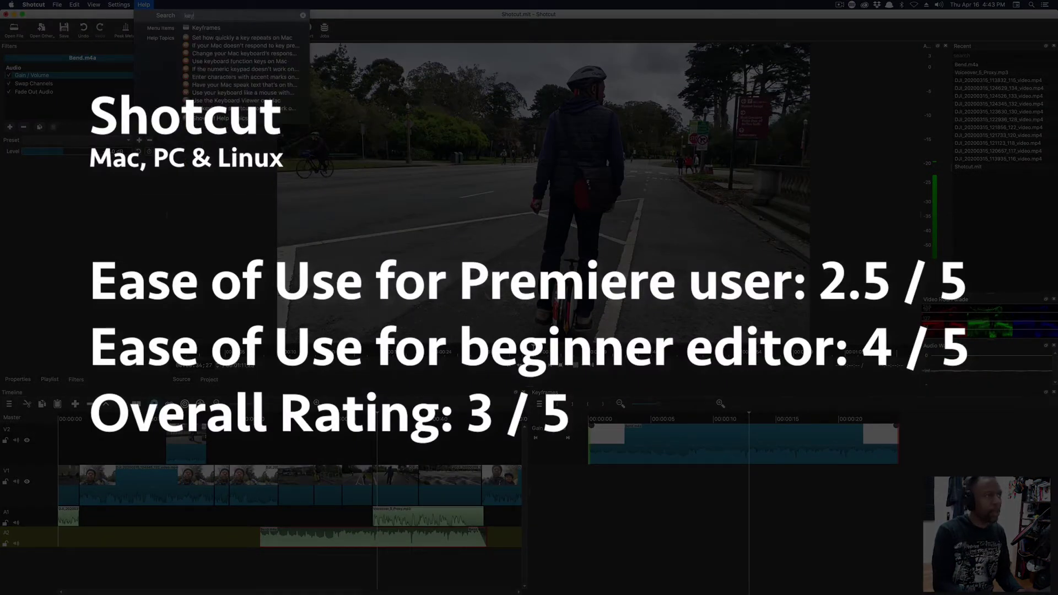
{"action": "mouse_move", "coordinate": [207, 29]}
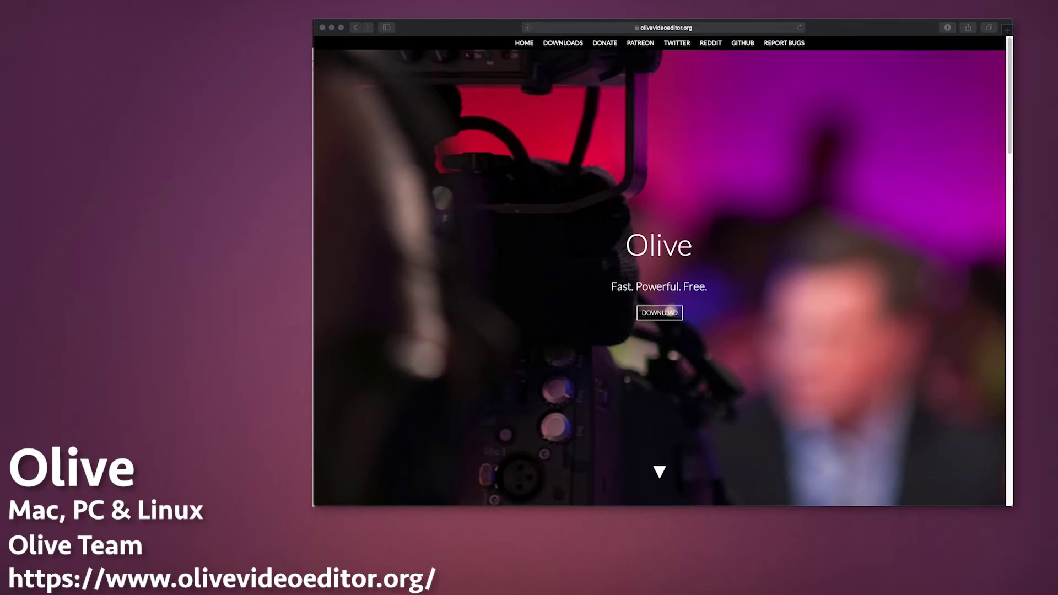
- Bring the editor window forward and preview clip DJI_20200315_123630_130 in the viewer
{"action": "left_click", "coordinate": [1009, 72]}
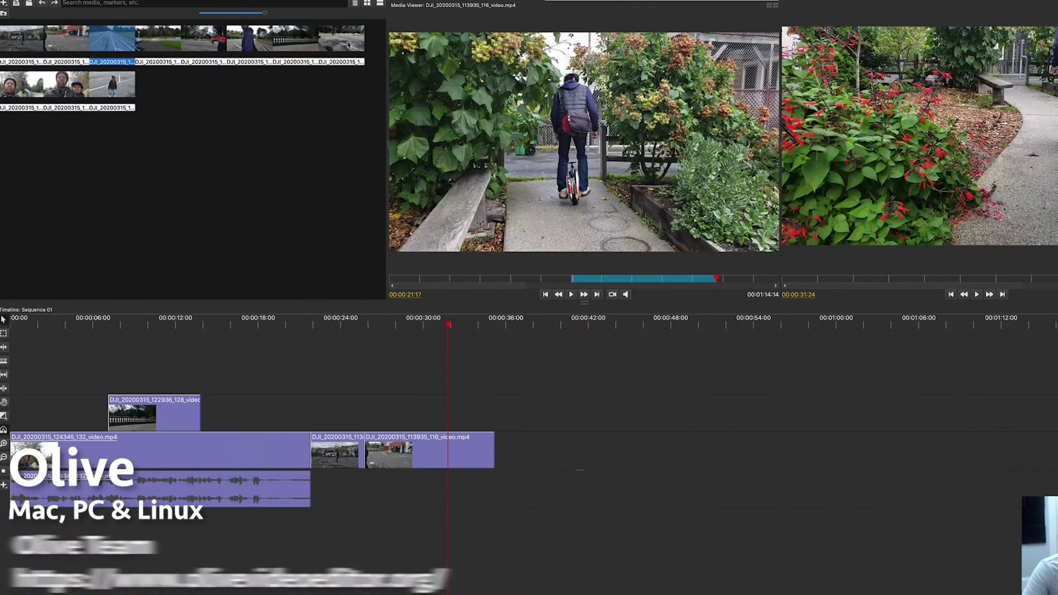
{"action": "double_click", "coordinate": [346, 45]}
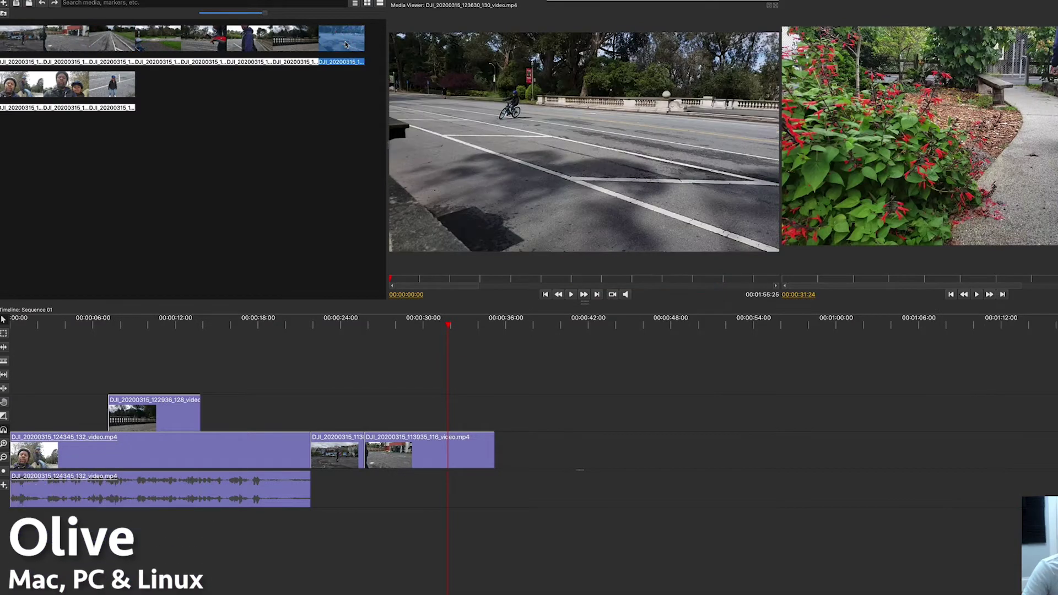
- Preview clip DJI_20200315_121856_122, scrub through it, and append it to Sequence 01
{"action": "double_click", "coordinate": [246, 47]}
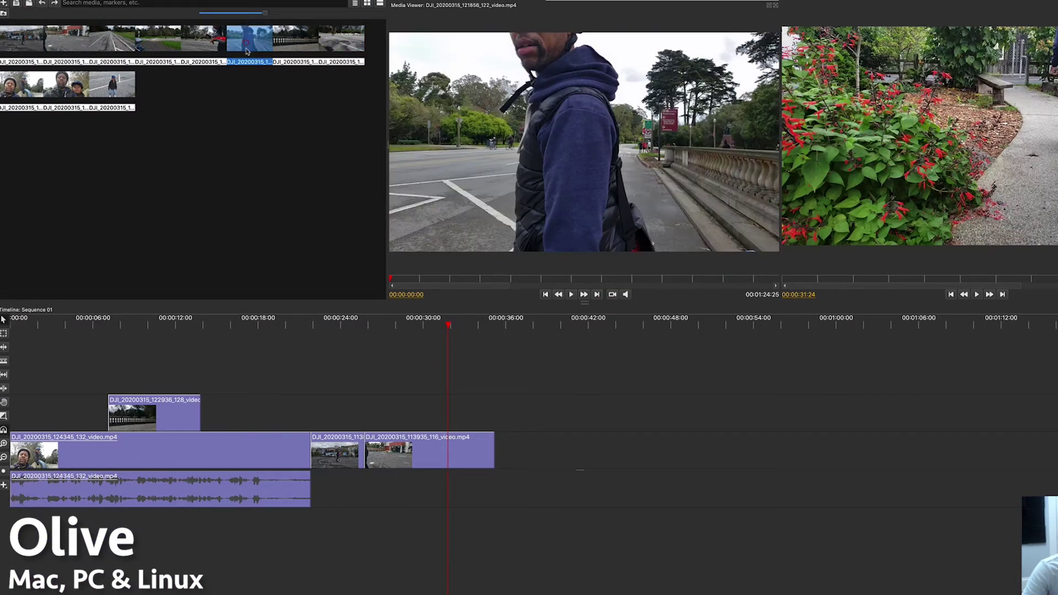
{"action": "left_click", "coordinate": [410, 280]}
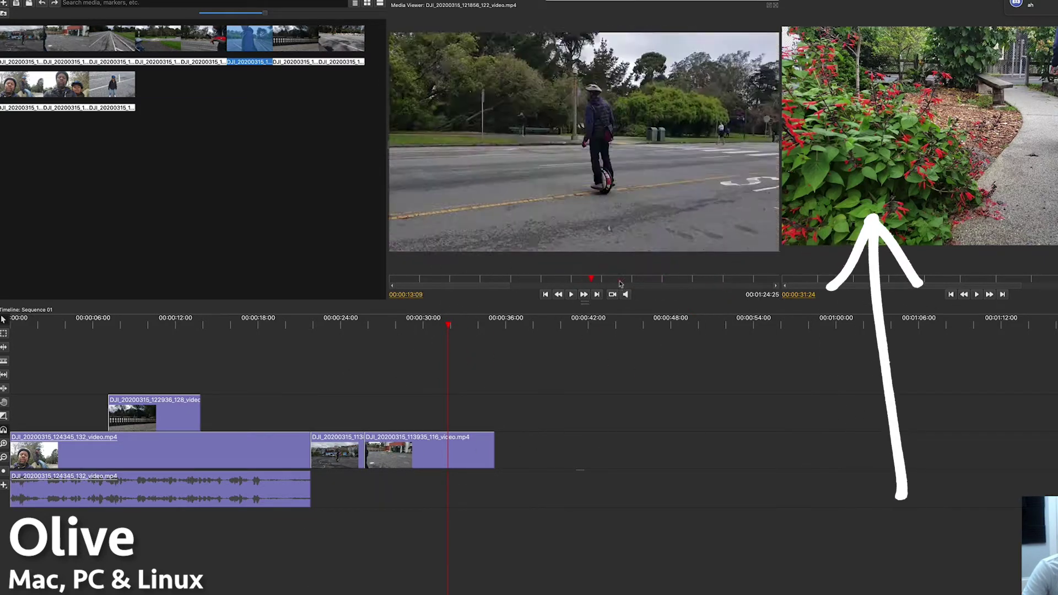
{"action": "left_click", "coordinate": [683, 282]}
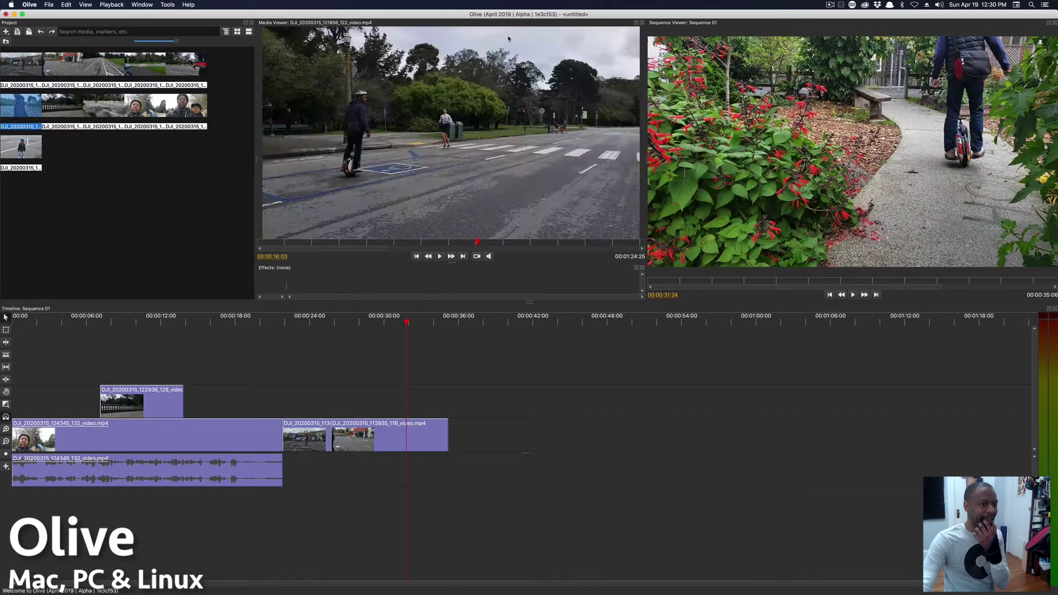
{"action": "key", "text": "period"}
- Append DJI_20200315_124526_133 and further previewed clips to the end of Sequence 01
{"action": "key", "text": "period"}
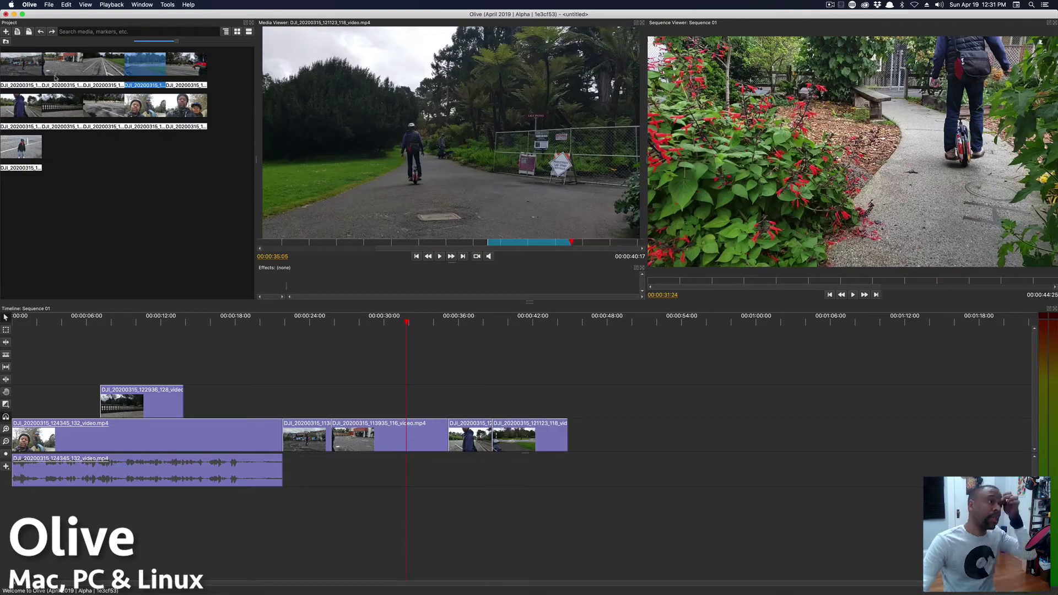
{"action": "key", "text": "period"}
{"action": "left_click", "coordinate": [186, 105]}
{"action": "key", "text": "period"}
{"action": "key", "text": "minus"}
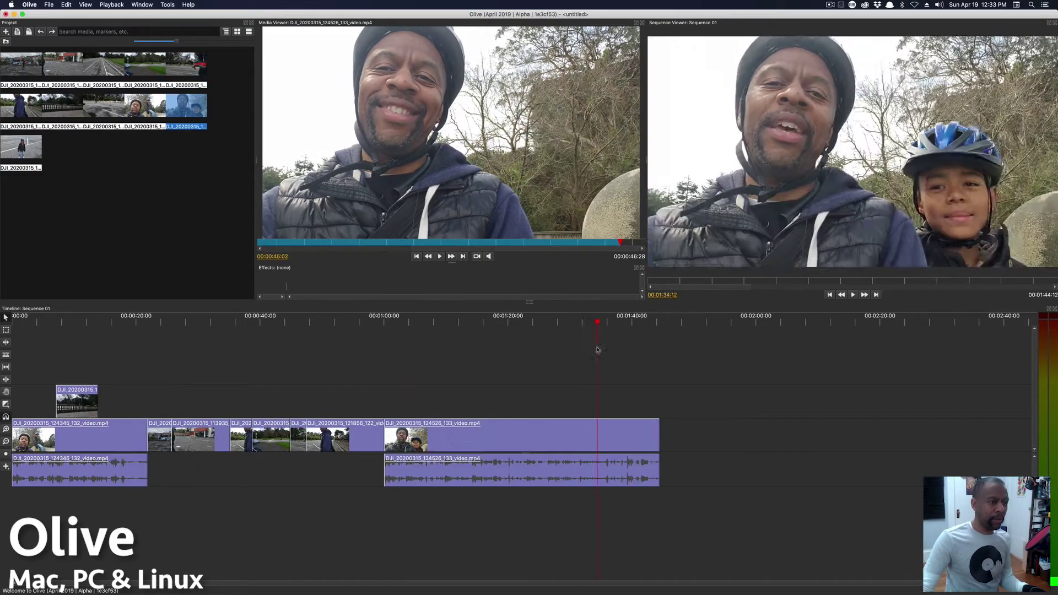
{"action": "key", "text": "period"}
{"action": "key", "text": "period"}
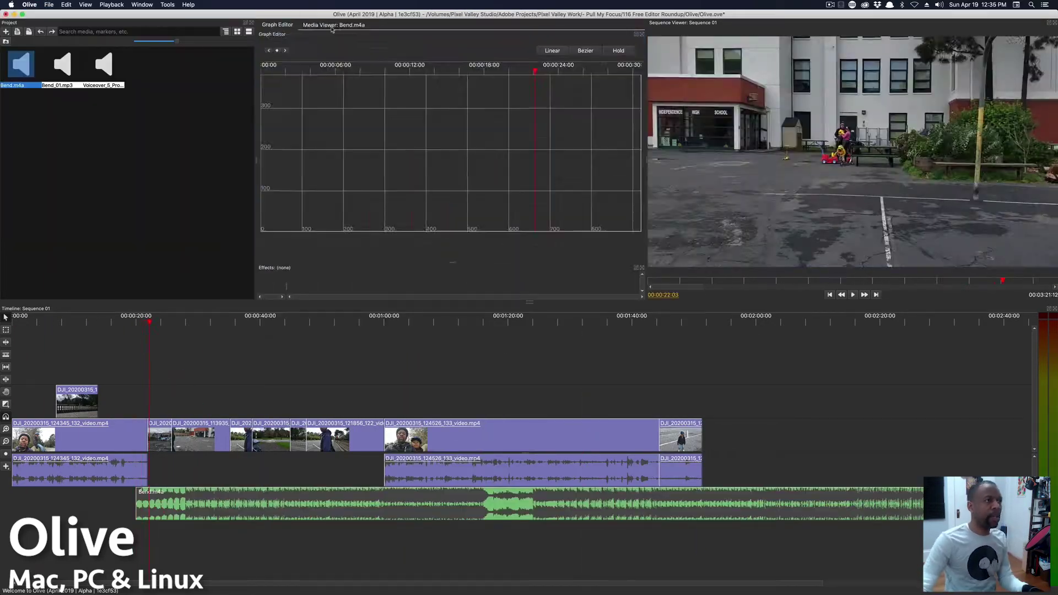
- Split the Bend.m4a music, trim the second piece, move the last to 01:40, and play to check
{"action": "left_click", "coordinate": [333, 26]}
{"action": "left_click_drag", "start_coordinate": [373, 505], "coordinate": [386, 505]}
{"action": "left_click_drag", "start_coordinate": [882, 505], "coordinate": [662, 504]}
{"action": "key", "text": "space"}
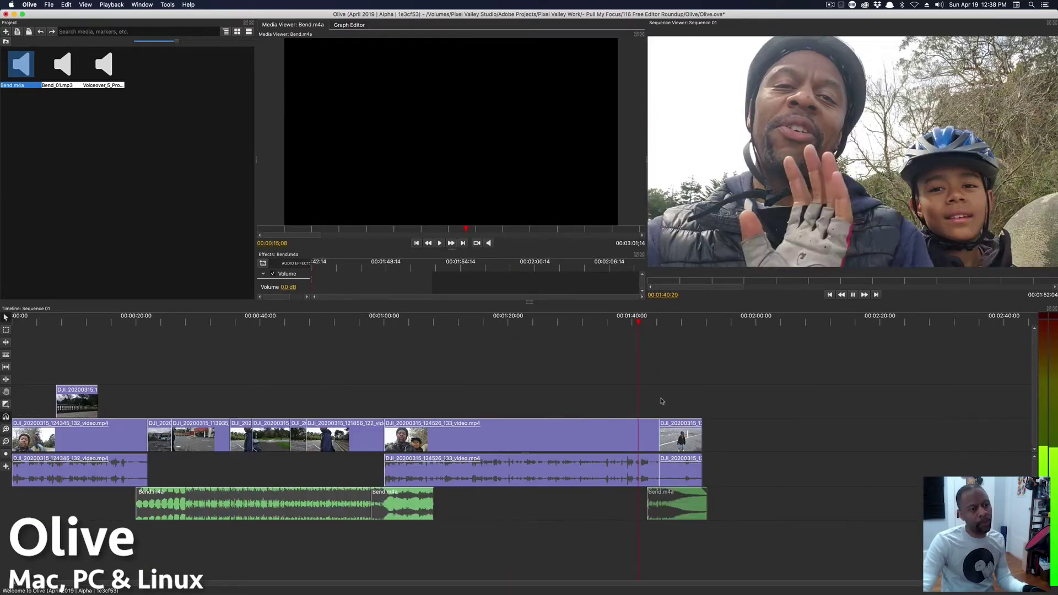
{"action": "left_click_drag", "start_coordinate": [205, 137], "coordinate": [441, 55]}
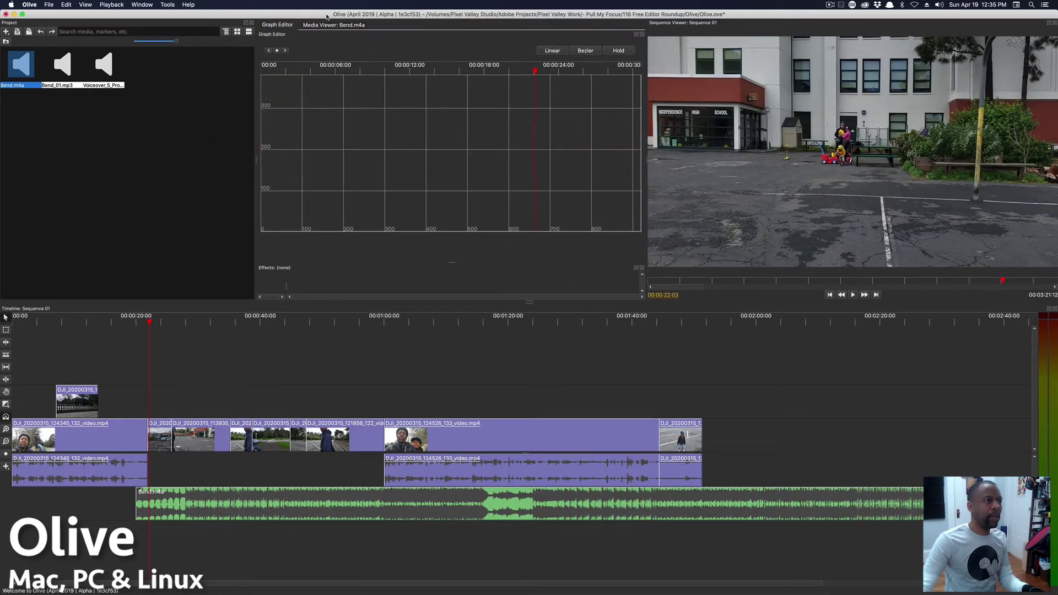
{"action": "left_click", "coordinate": [333, 24]}
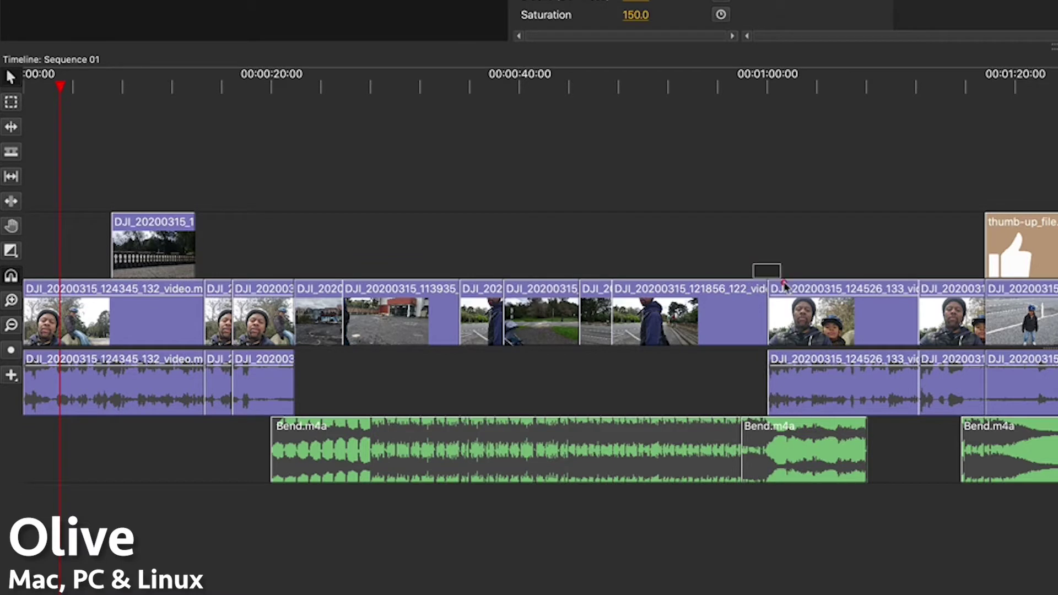
- Apply a Cross Dissolve transition to clip DJI_20200315_124526_133
{"action": "left_click", "coordinate": [788, 300]}
{"action": "left_click", "coordinate": [15, 253]}
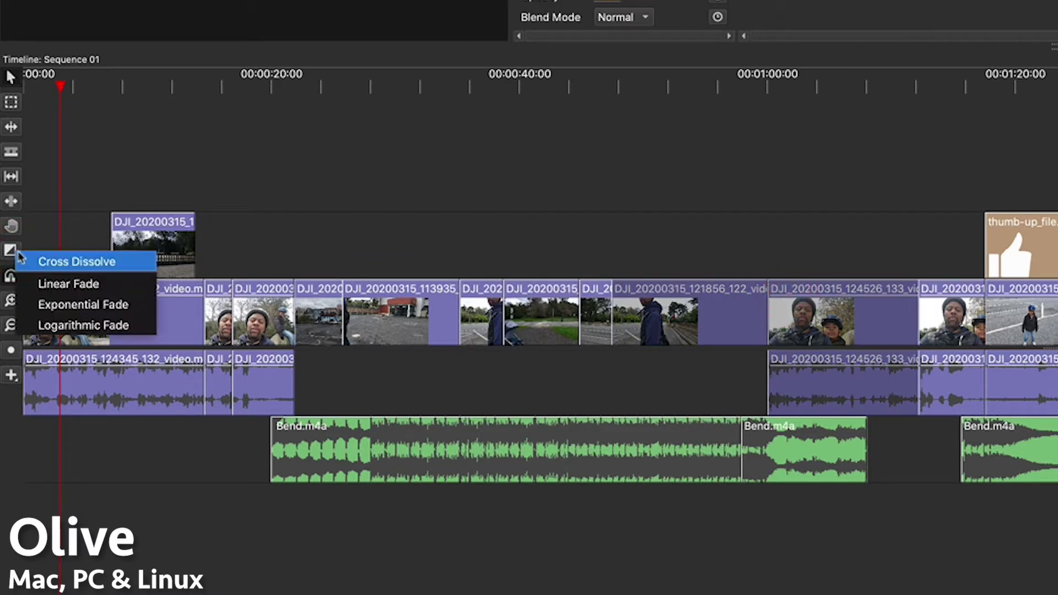
{"action": "left_click", "coordinate": [114, 262]}
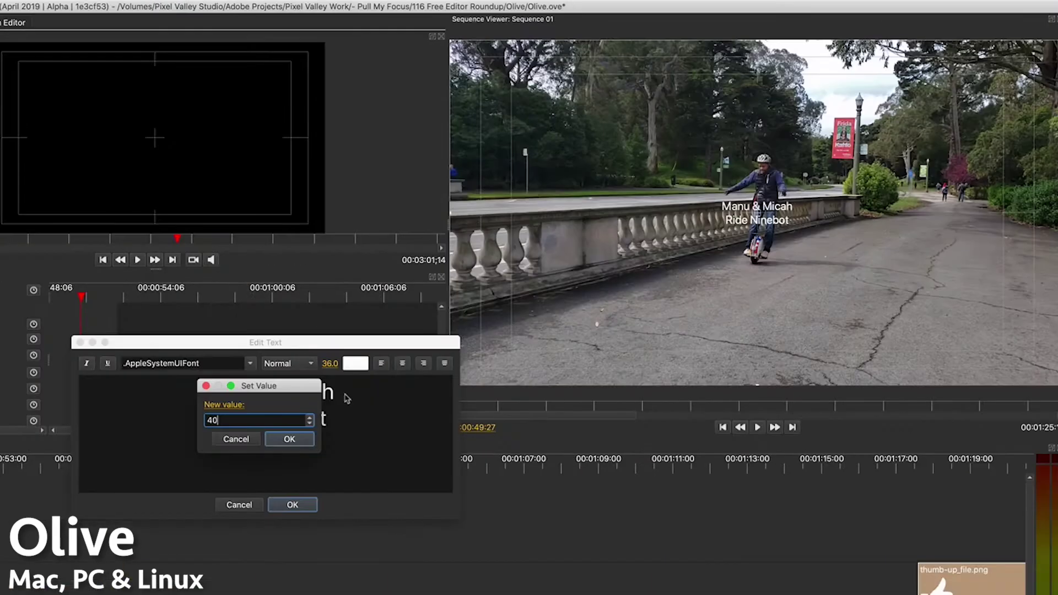
- Set the Manu & Micah Ride Ninebot title text to font size 70 and play it back
{"action": "key", "text": "Return"}
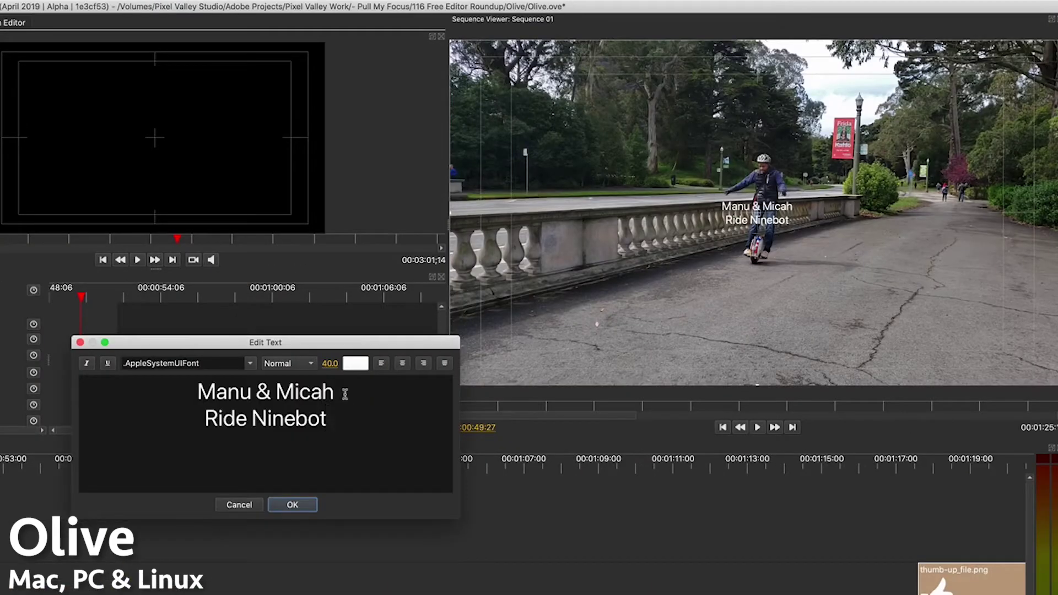
{"action": "left_click_drag", "start_coordinate": [336, 419], "coordinate": [87, 378]}
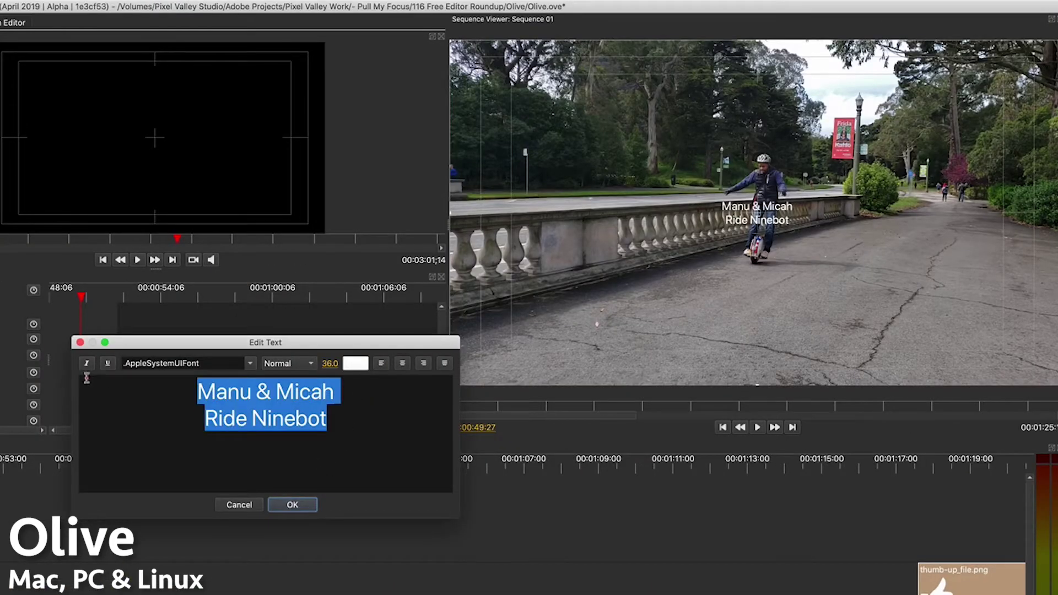
{"action": "left_click_drag", "start_coordinate": [330, 364], "coordinate": [418, 529]}
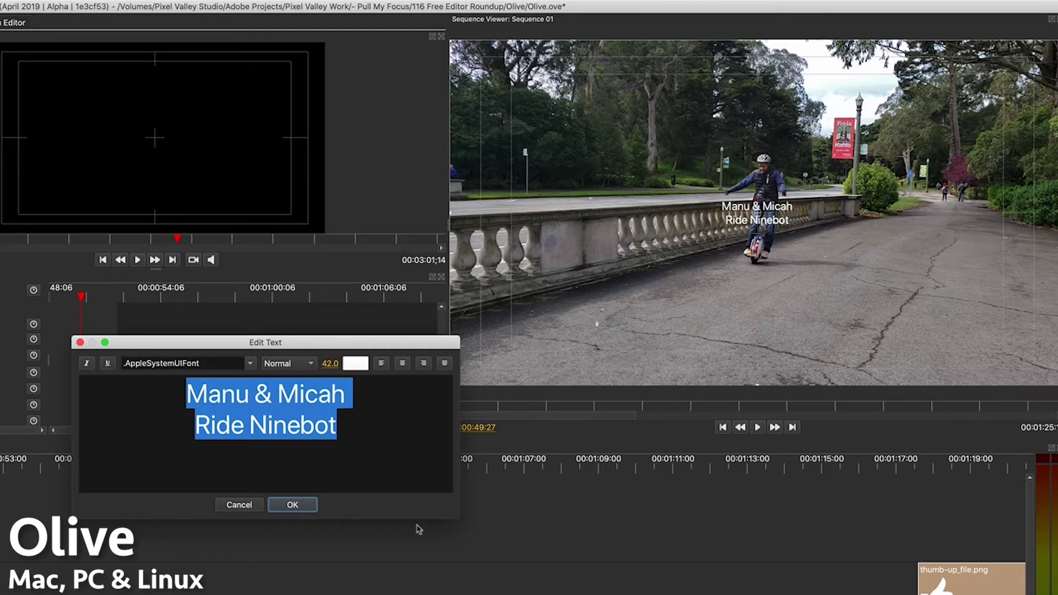
{"action": "mouse_move", "coordinate": [334, 369]}
{"action": "left_mouse_down"}
{"action": "mouse_move", "coordinate": [375, 368]}
{"action": "mouse_move", "coordinate": [325, 367]}
{"action": "left_mouse_up"}
{"action": "left_click", "coordinate": [303, 505]}
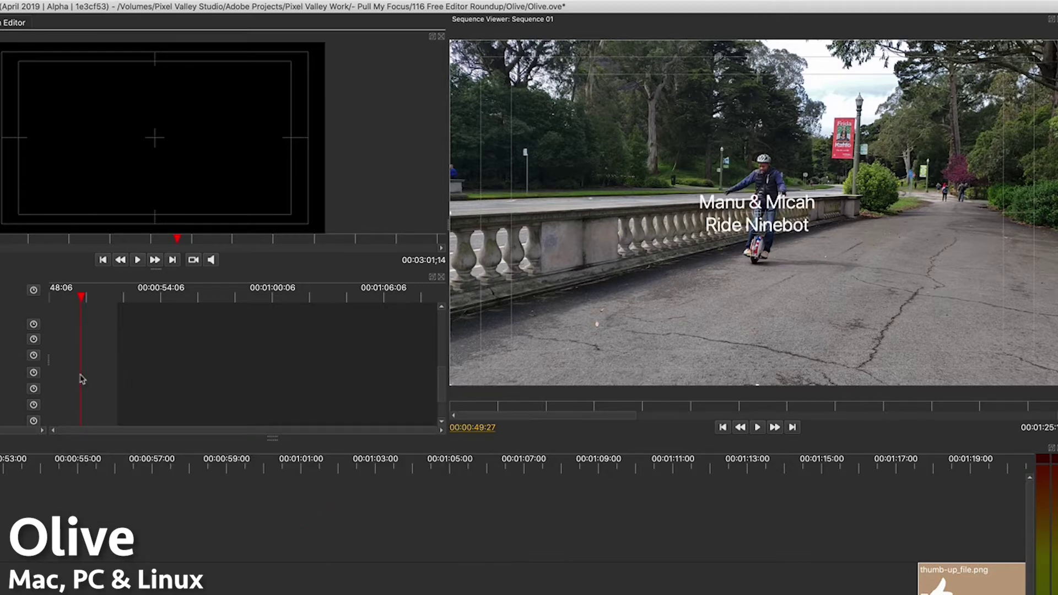
{"action": "key", "text": "j"}
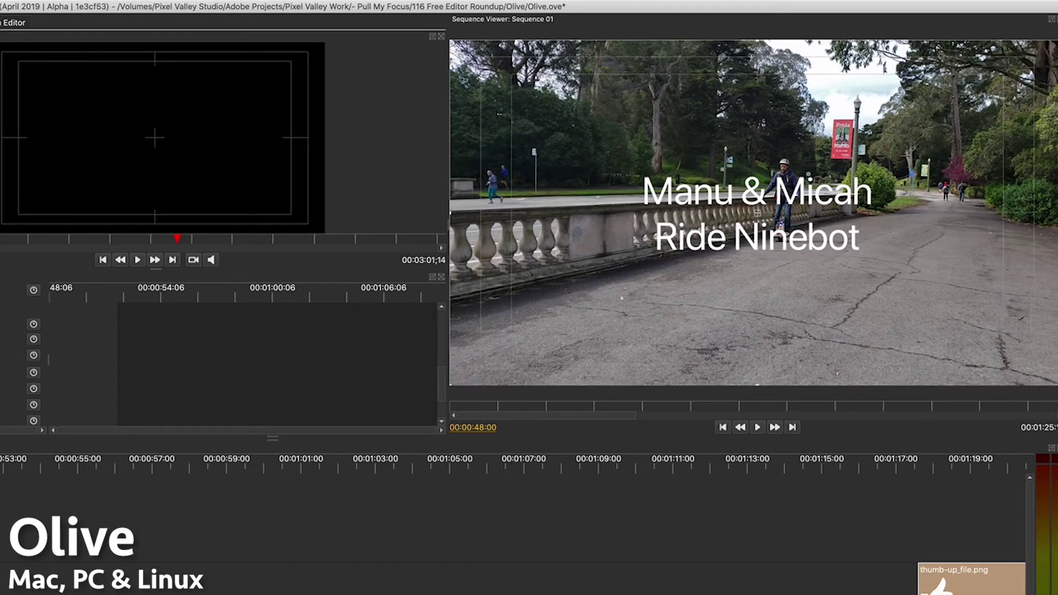
{"action": "key", "text": "l"}
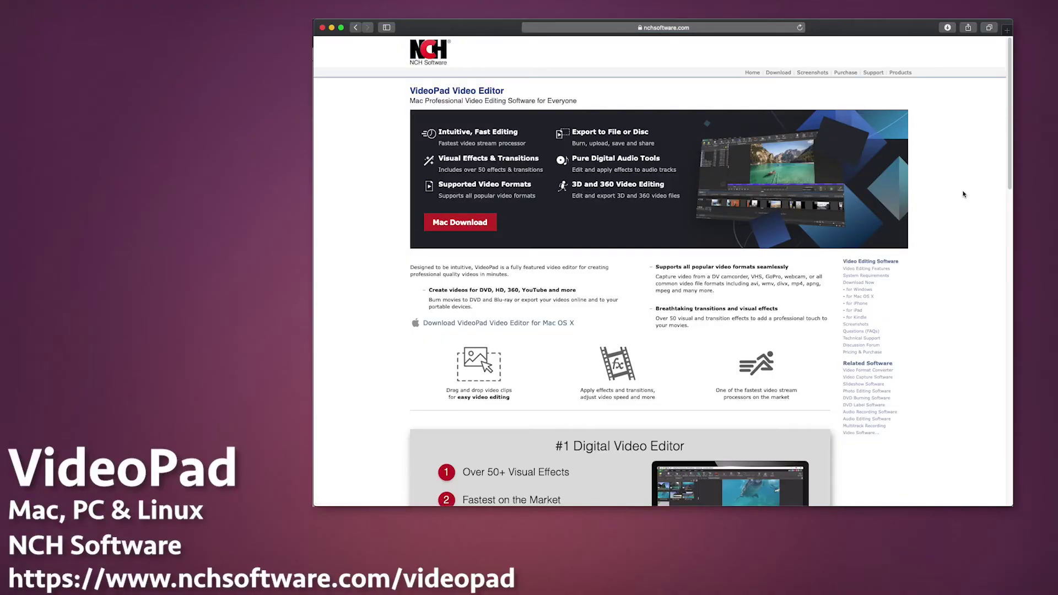
- Scroll the nchsoftware.com VideoPad page down past its download banner
{"action": "left_click_drag", "start_coordinate": [1011, 107], "coordinate": [1011, 187]}
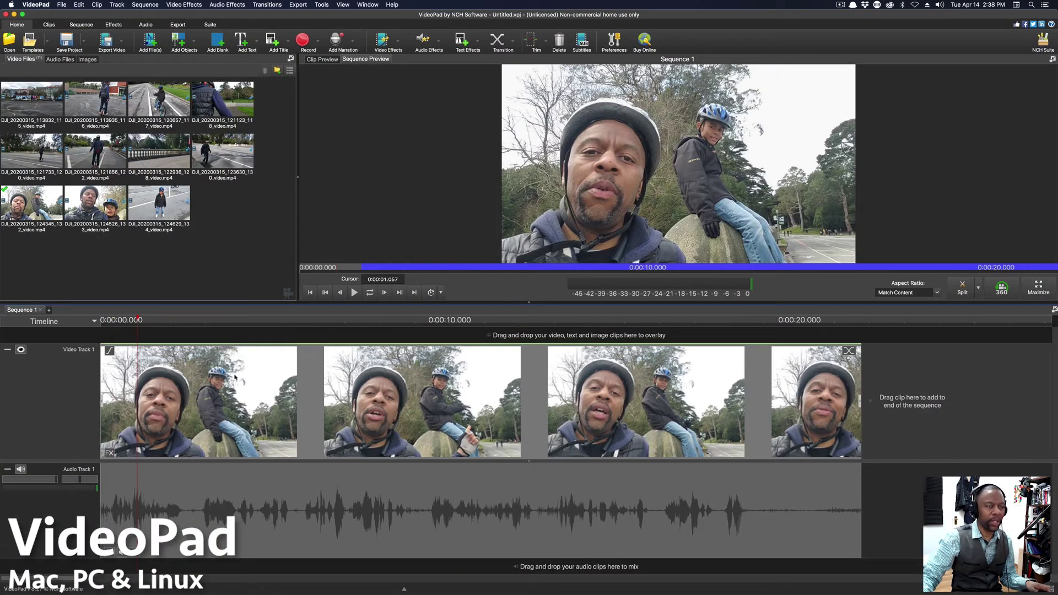
- Play and then stop the VideoPad sequence preview
{"action": "key", "text": "space"}
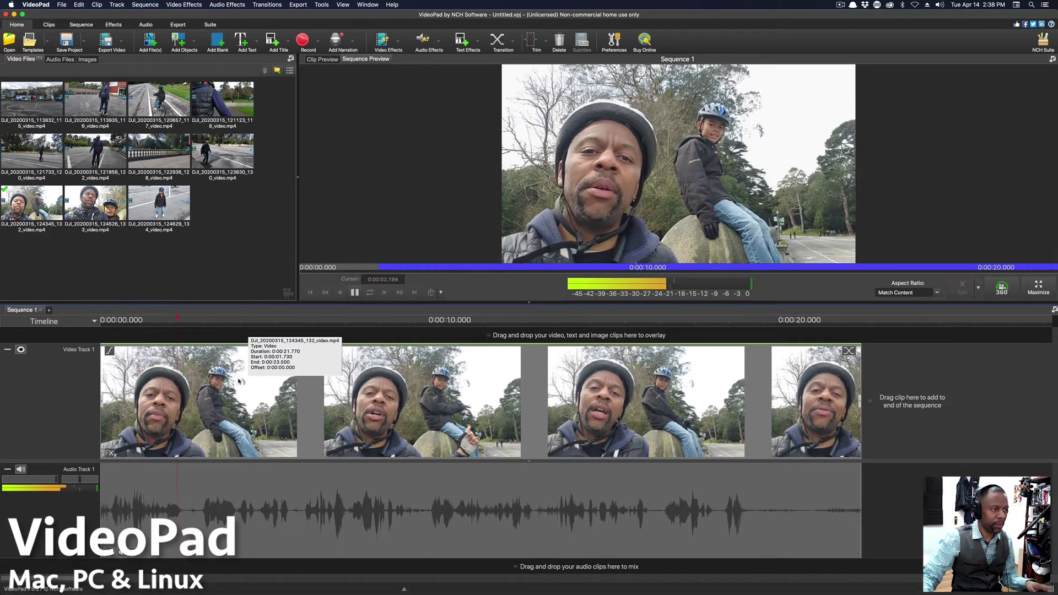
{"action": "key", "text": "space"}
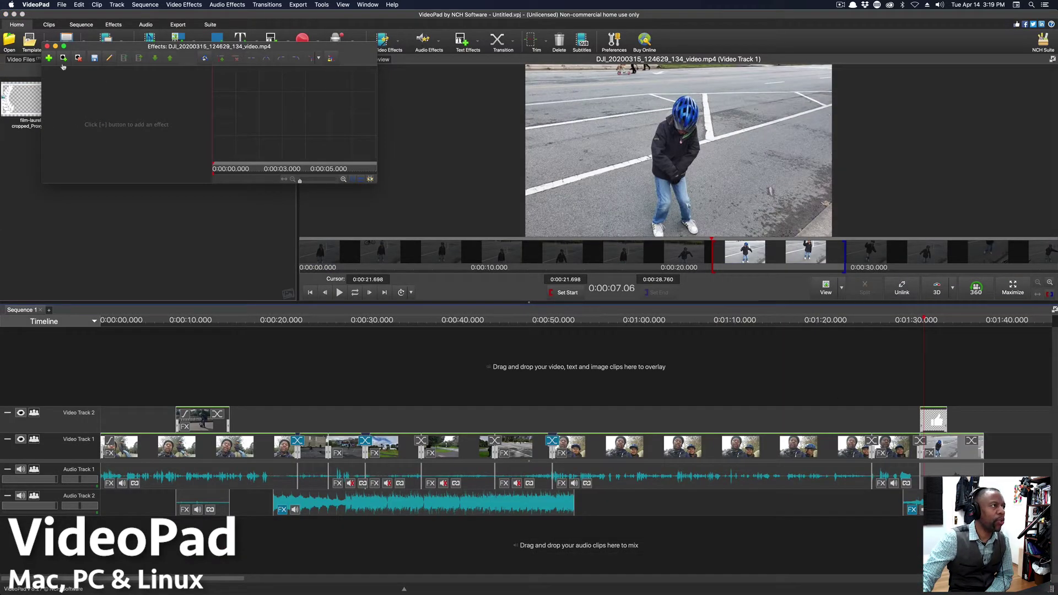
- Browse the VideoPad effects gallery, scrolling down through the available effects
{"action": "left_click", "coordinate": [49, 58]}
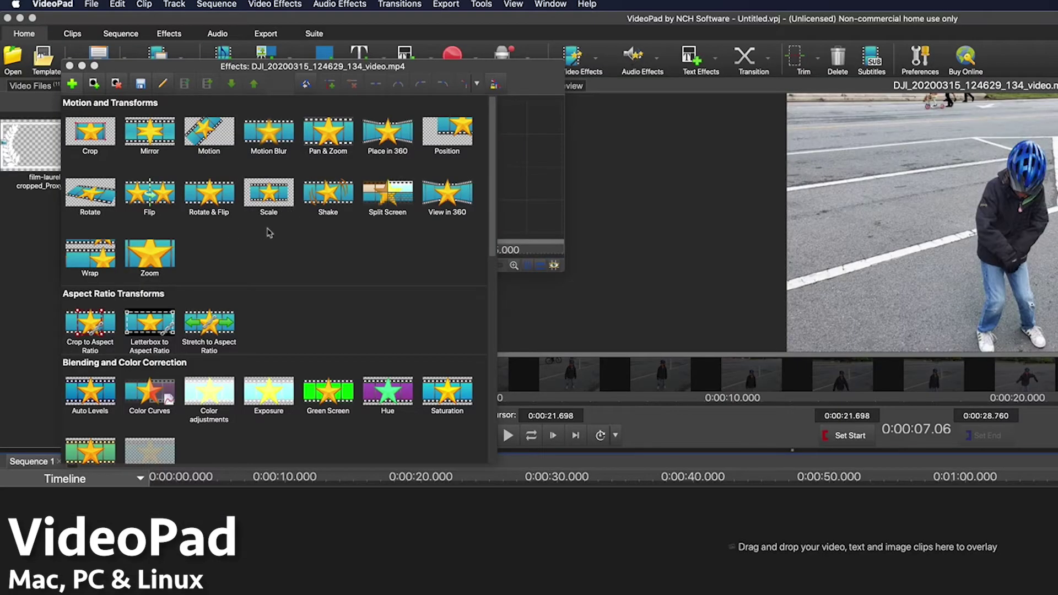
{"action": "scroll", "coordinate": [275, 327], "scroll_direction": "down", "scroll_amount": 4}
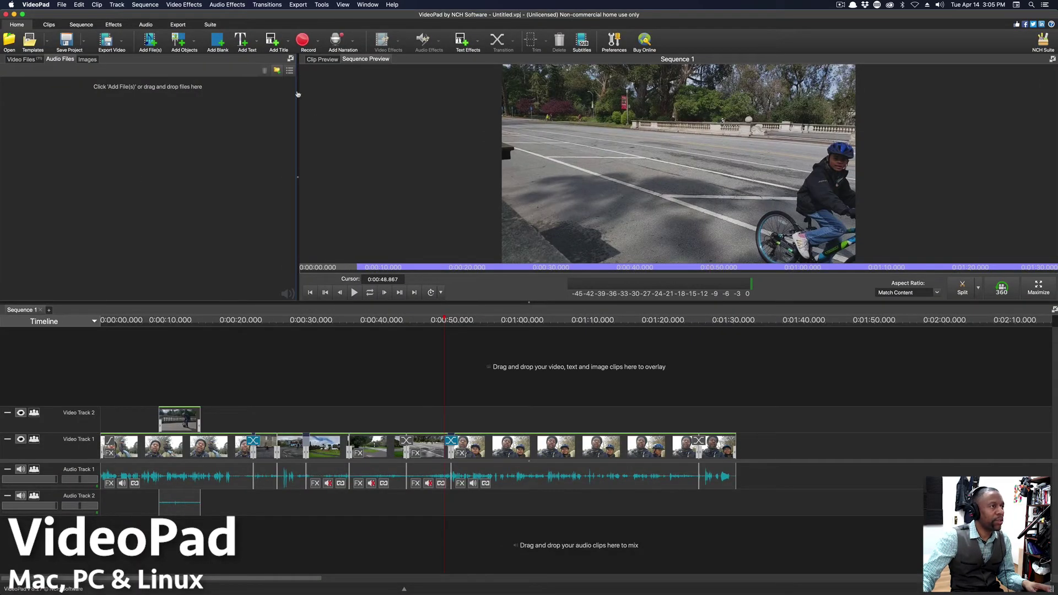
- Add files to the media bin, browsing to the Music folder for Bend.m4a
{"action": "right_click", "coordinate": [105, 161]}
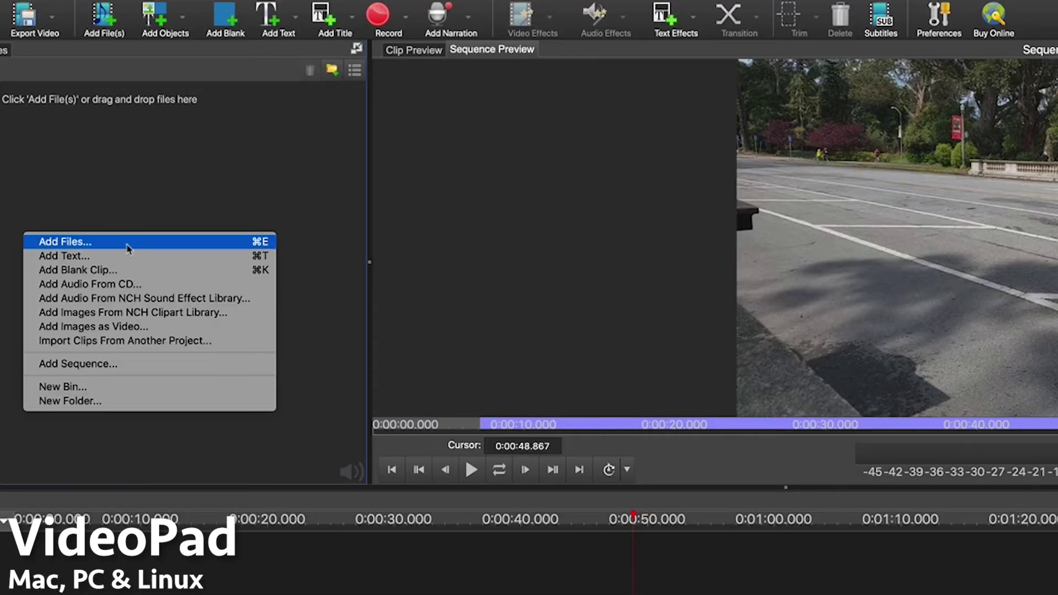
{"action": "left_click", "coordinate": [126, 243]}
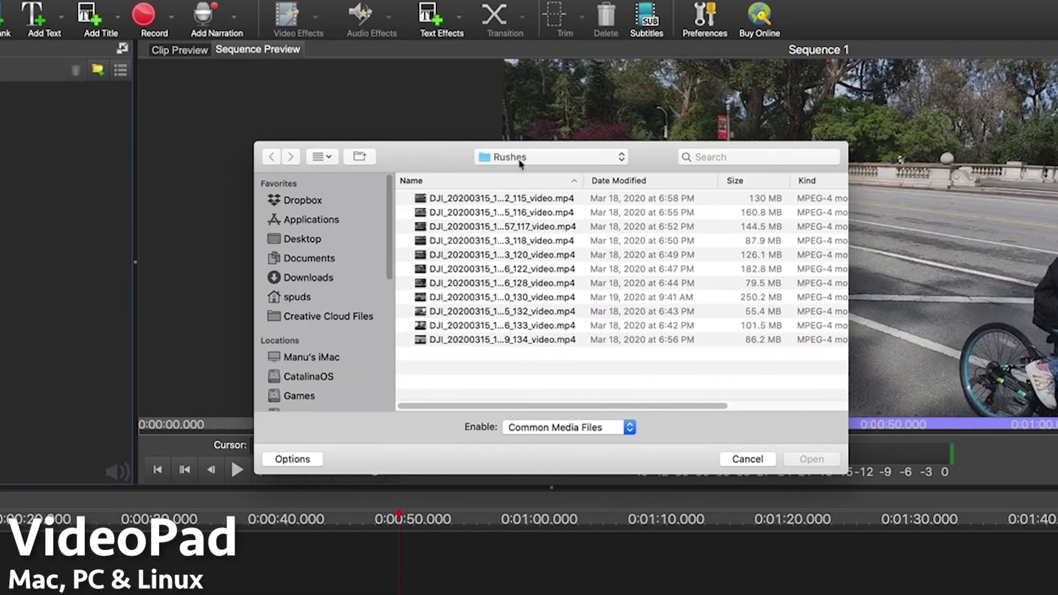
{"action": "left_click", "coordinate": [612, 157]}
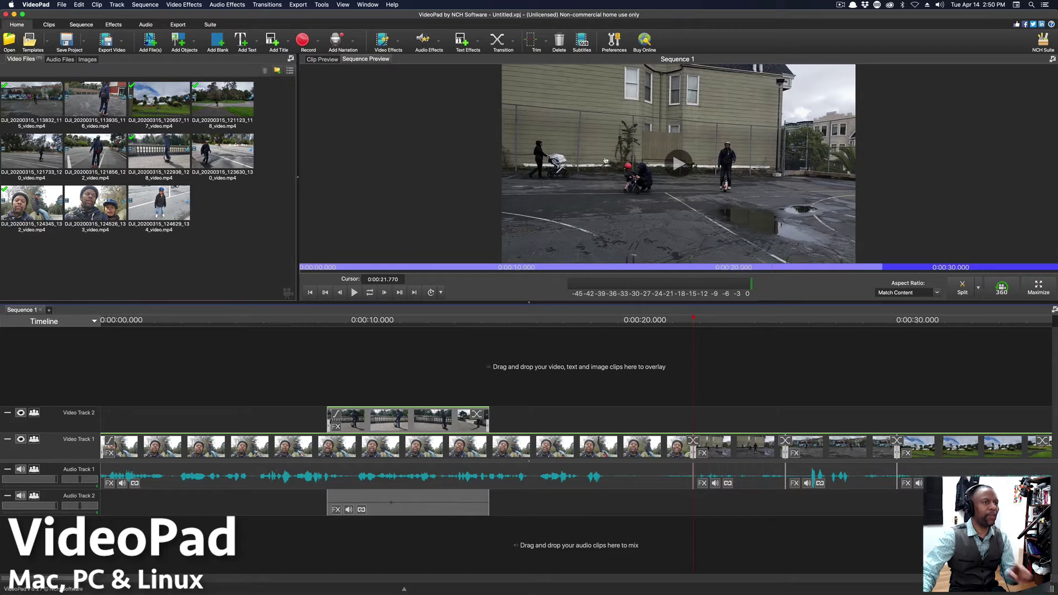
- Play the sequence from the selfie clip near 7 s, then move the playhead to about 1:31
{"action": "left_click", "coordinate": [311, 324]}
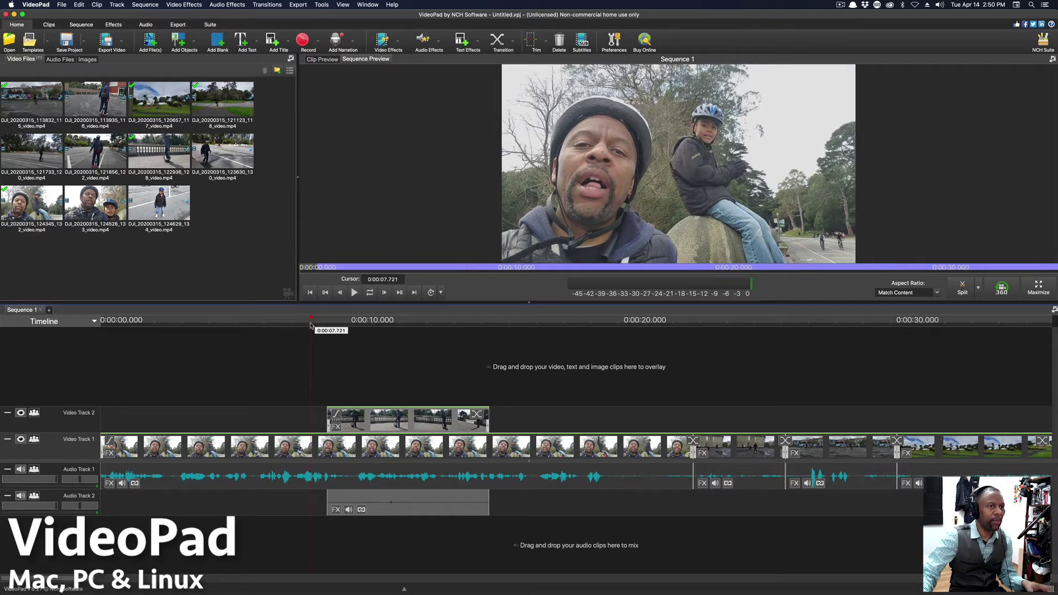
{"action": "key", "text": "space"}
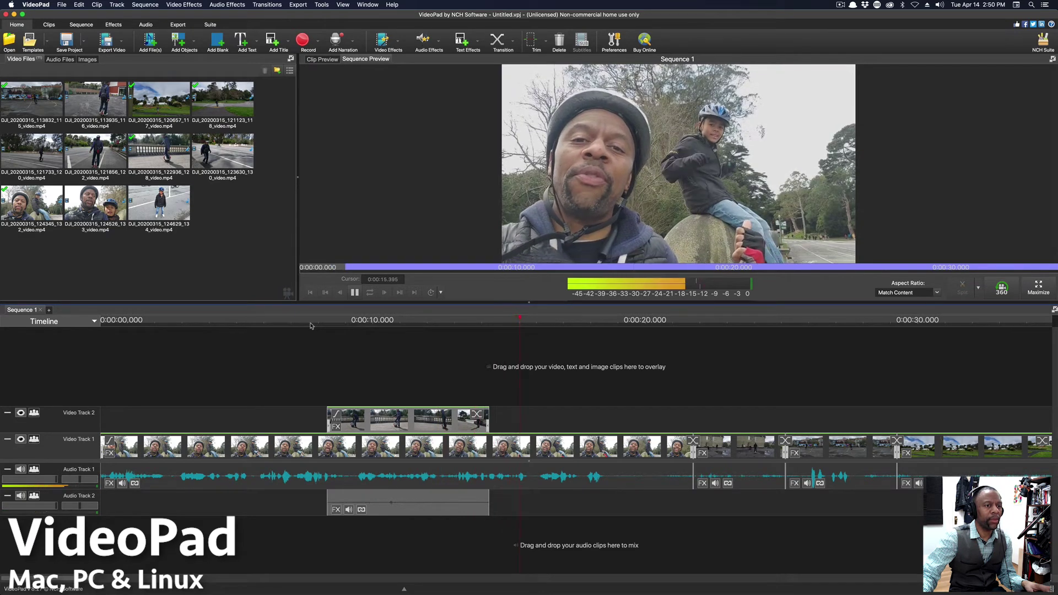
{"action": "key", "text": "space"}
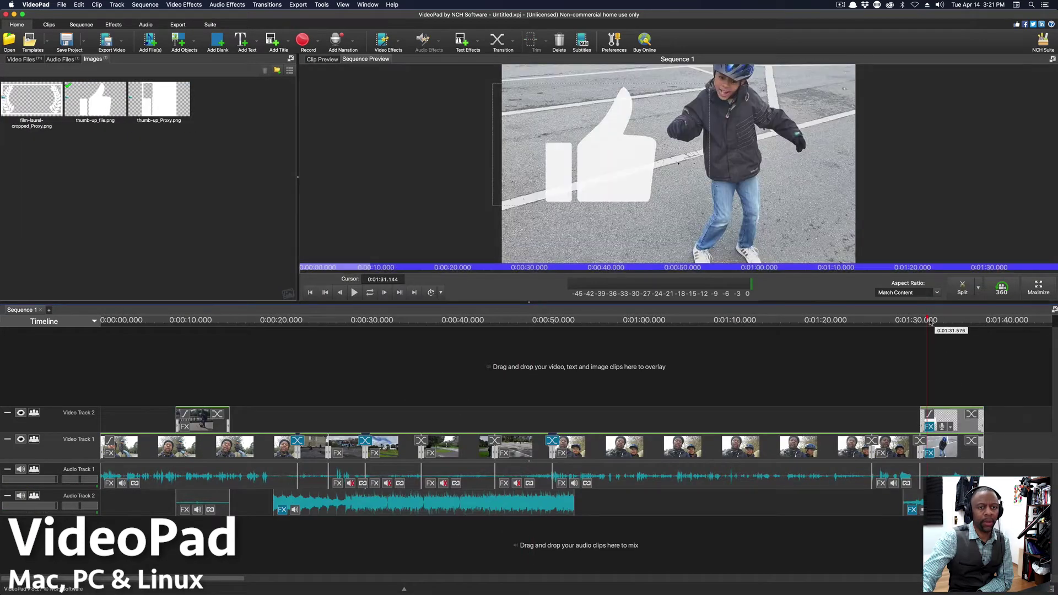
{"action": "left_click_drag", "start_coordinate": [930, 323], "coordinate": [950, 321]}
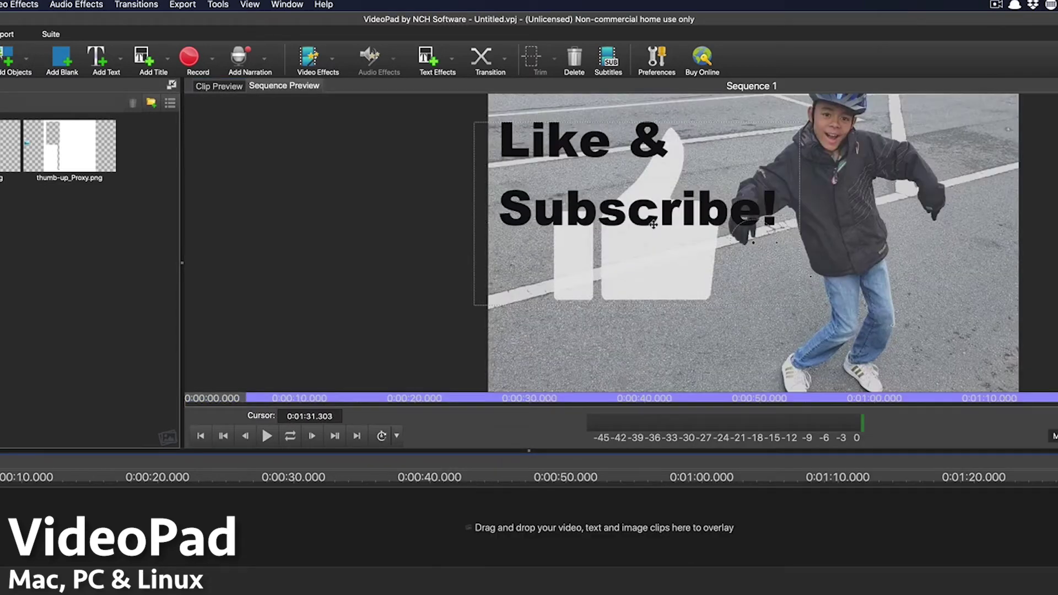
- Drag the thumbs-up overlay lower in the VideoPad preview frame
{"action": "left_click_drag", "start_coordinate": [653, 223], "coordinate": [658, 263]}
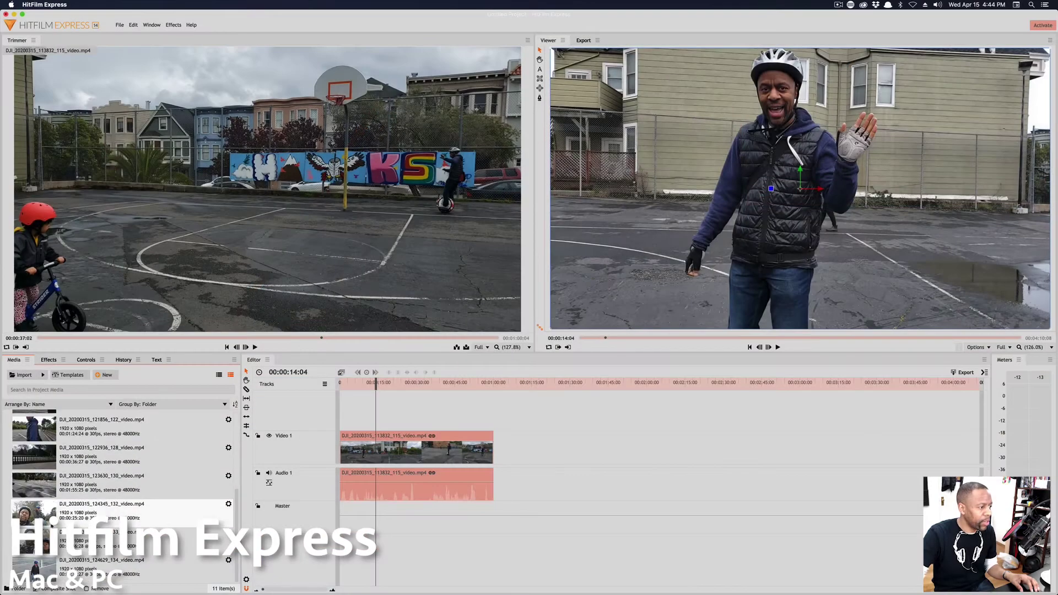
- Select the Rushes folder in HitFilm's Media panel and collapse it
{"action": "scroll", "coordinate": [47, 435], "scroll_direction": "up", "scroll_amount": 5}
{"action": "left_click", "coordinate": [47, 435], "text": "shift"}
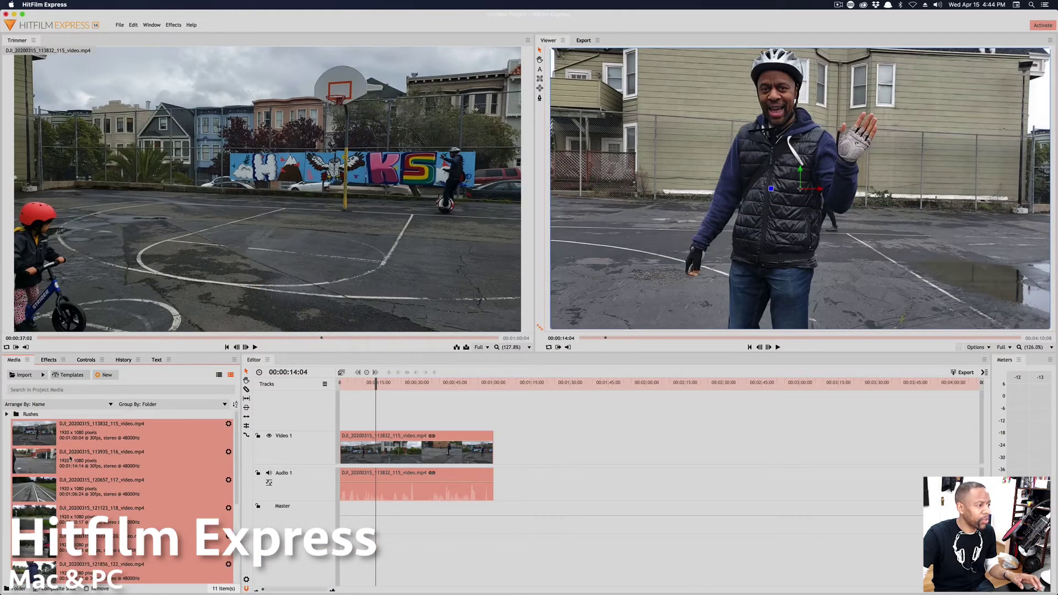
{"action": "left_click", "coordinate": [17, 416]}
{"action": "left_click", "coordinate": [8, 416]}
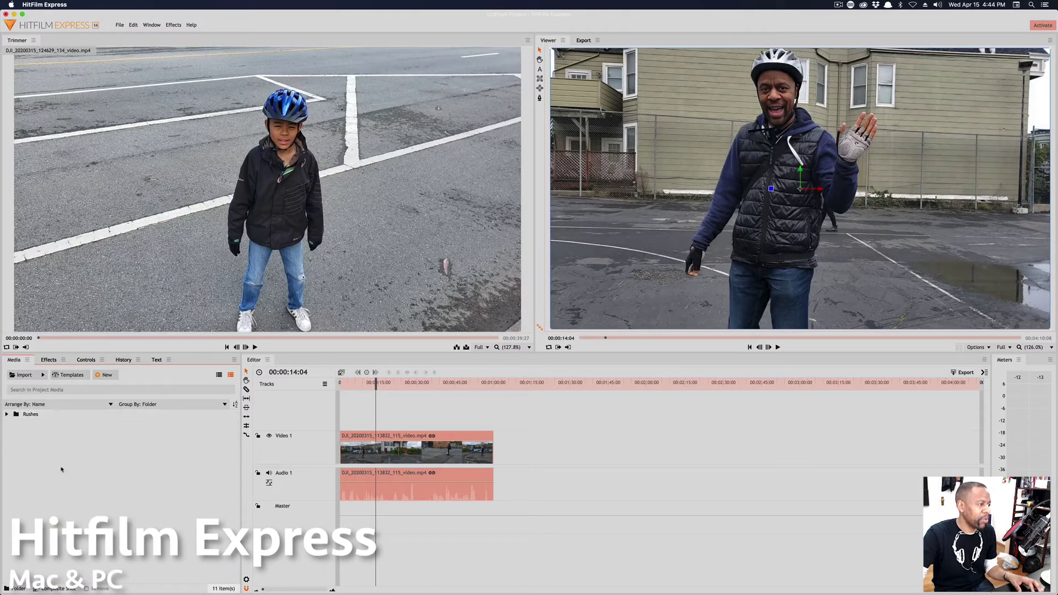
- Start an Import > Media... from the Media panel, browse its folders, then search the Effects list
{"action": "right_click", "coordinate": [61, 458]}
{"action": "mouse_move", "coordinate": [104, 294]}
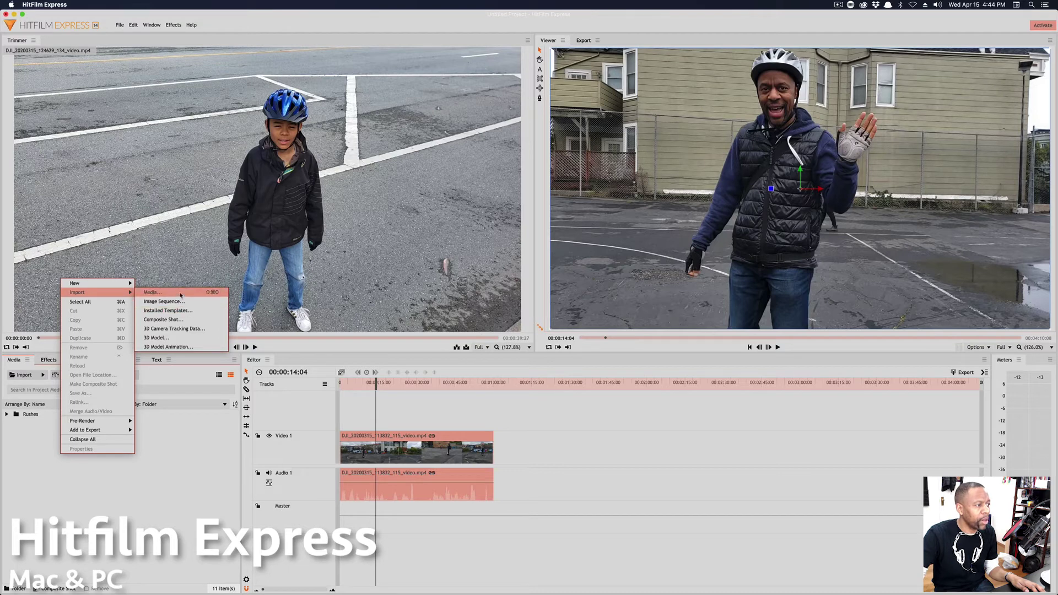
{"action": "left_click", "coordinate": [160, 293]}
{"action": "left_click", "coordinate": [539, 122]}
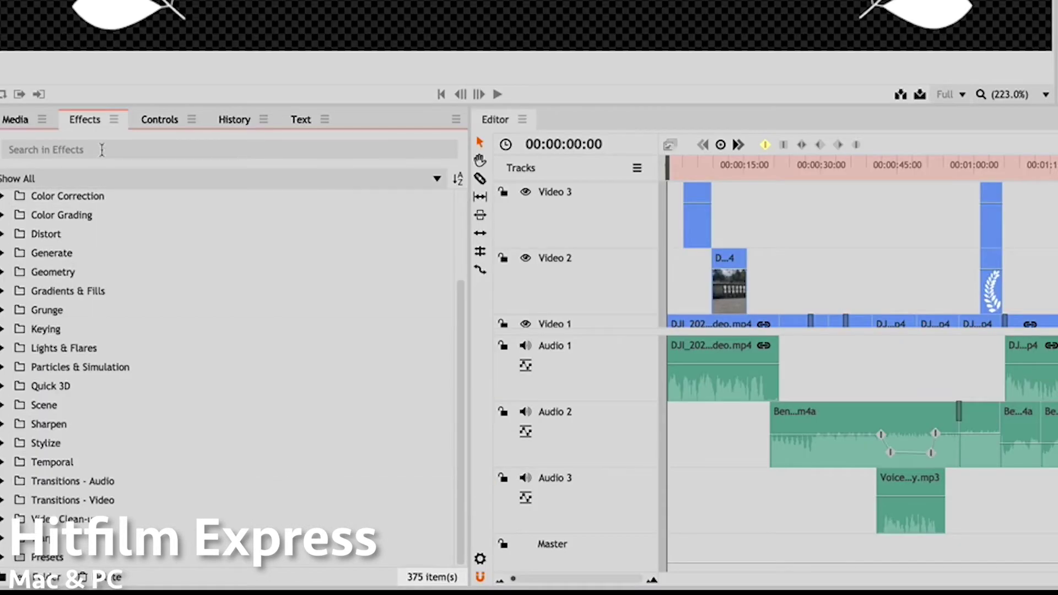
{"action": "left_click", "coordinate": [100, 149]}
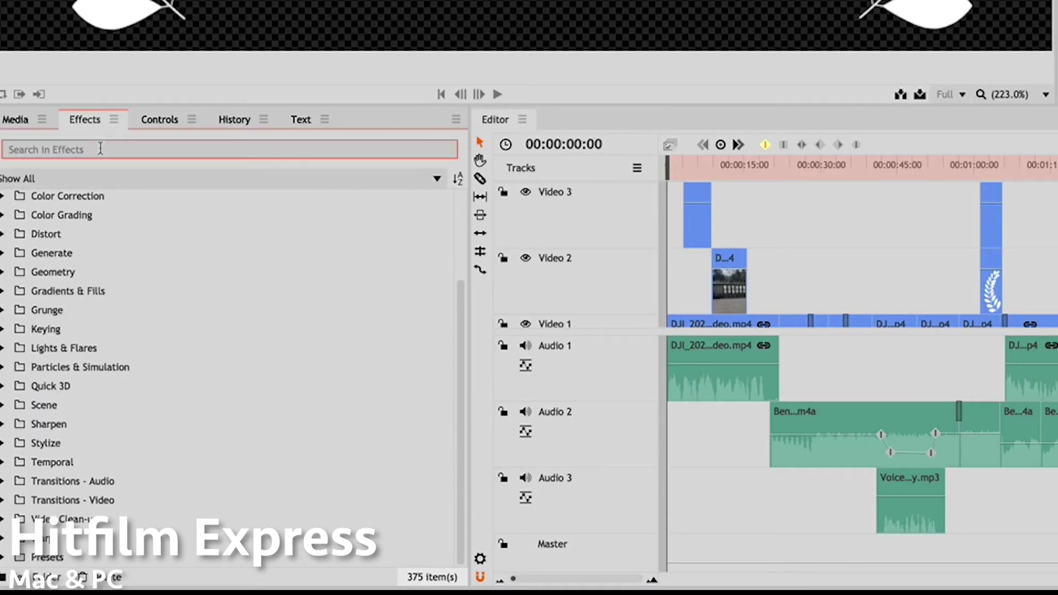
- Search the effects for 'Col', scroll the results and stop playback
{"action": "type", "text": "Color"}
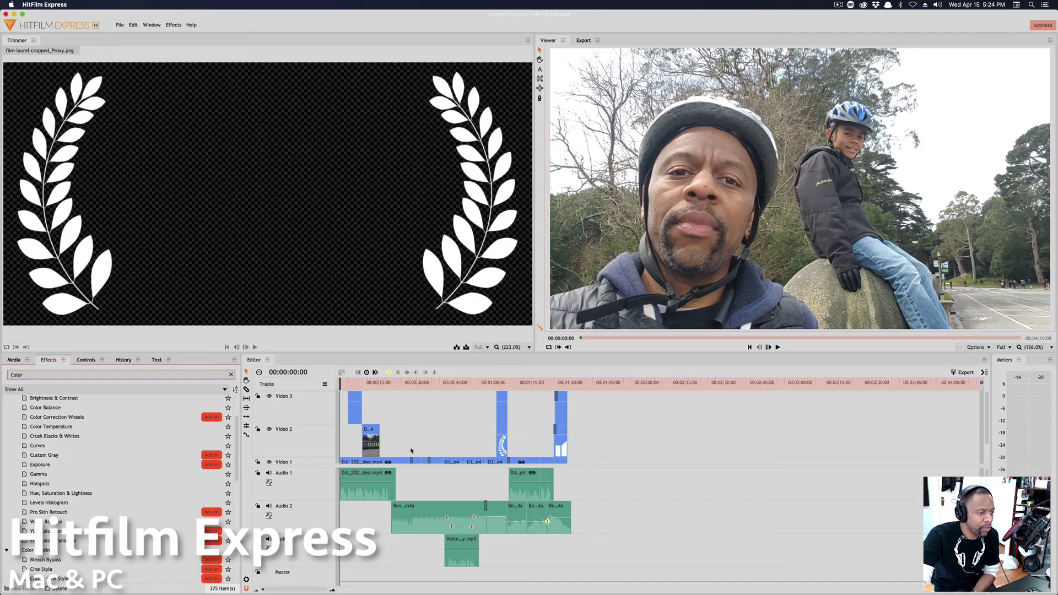
{"action": "scroll", "coordinate": [411, 450], "scroll_direction": "down", "scroll_amount": 2}
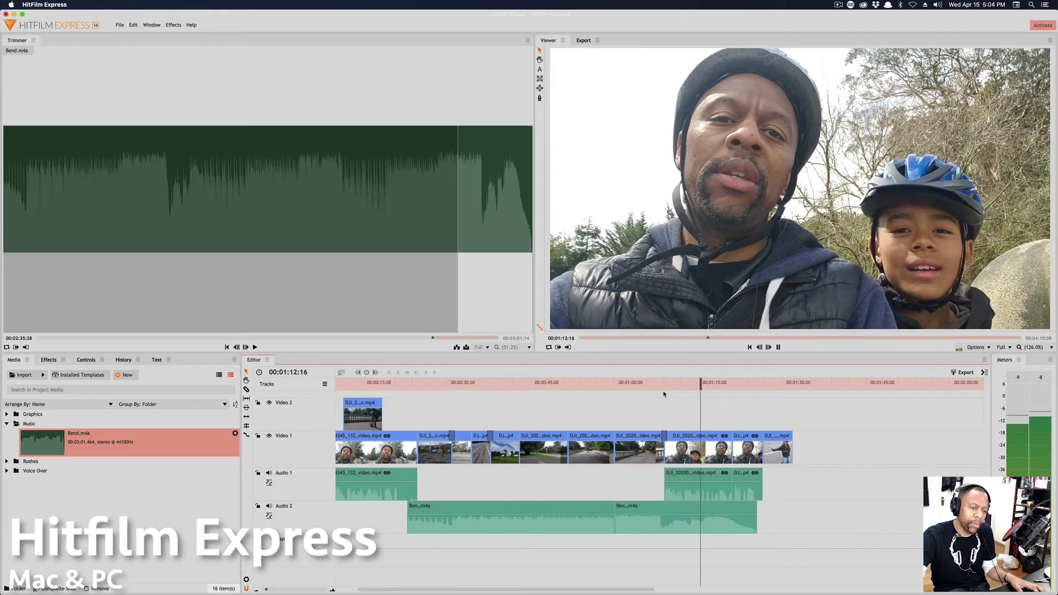
{"action": "key", "text": "space"}
- Split the Bend music clip on Audio 2 at the playhead and slide its right piece along the track
{"action": "left_click", "coordinate": [725, 518]}
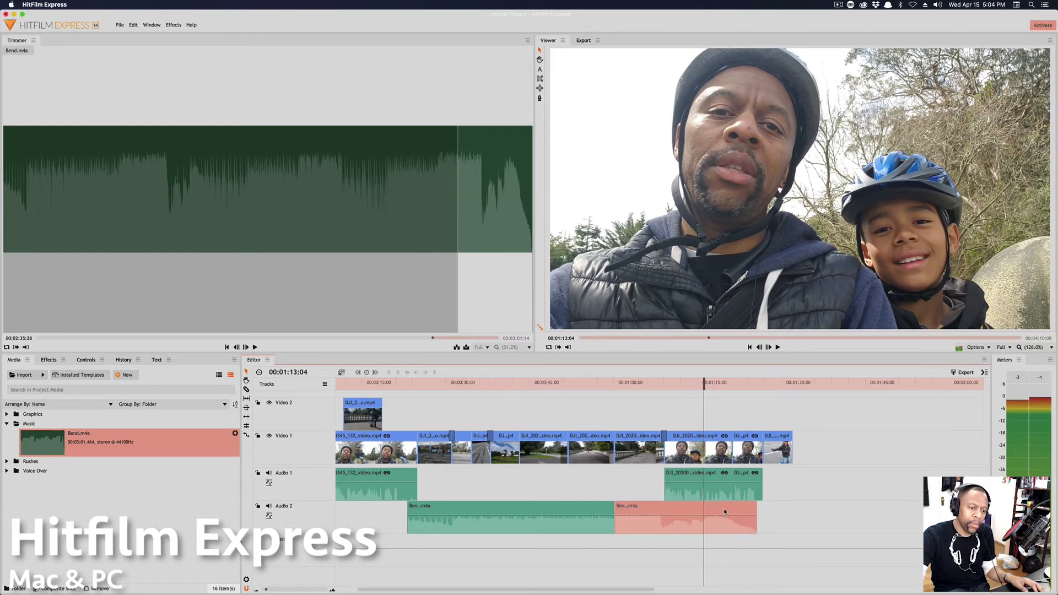
{"action": "key", "text": "super+shift+d"}
{"action": "left_click_drag", "start_coordinate": [727, 513], "coordinate": [816, 513]}
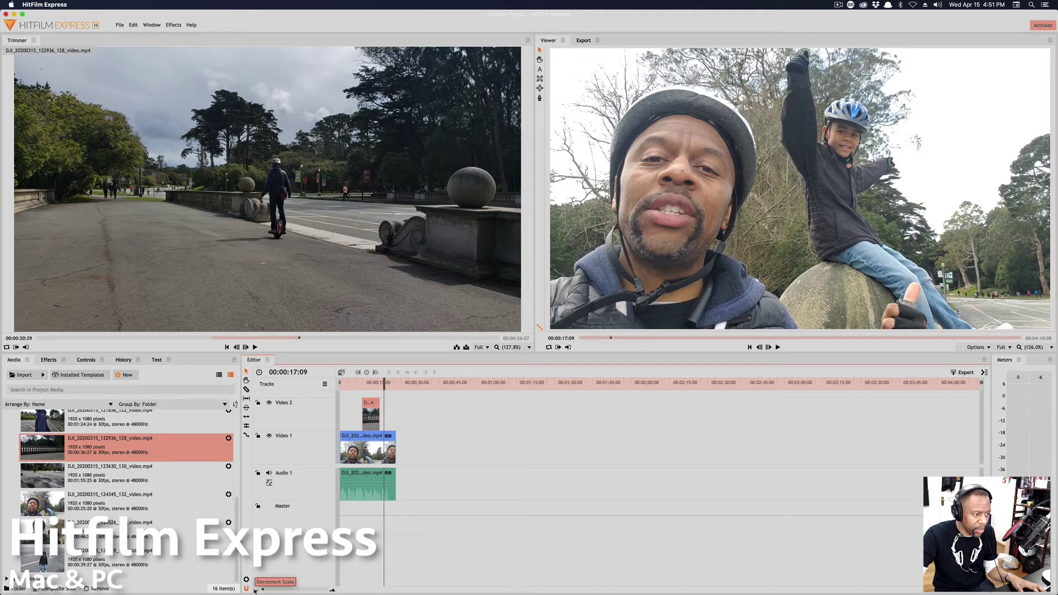
- Place film-laurel-cropped_Proxy.png on Video 2, then play ahead to the thumbs-up shot near 1:25
{"action": "left_click_drag", "start_coordinate": [264, 590], "coordinate": [268, 590]}
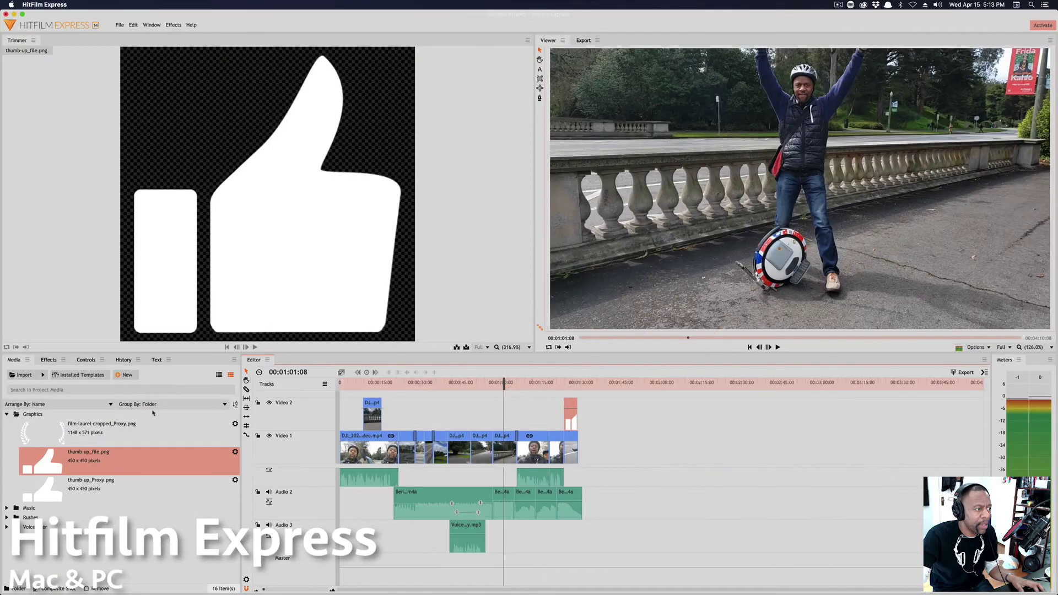
{"action": "left_click_drag", "start_coordinate": [153, 426], "coordinate": [502, 420]}
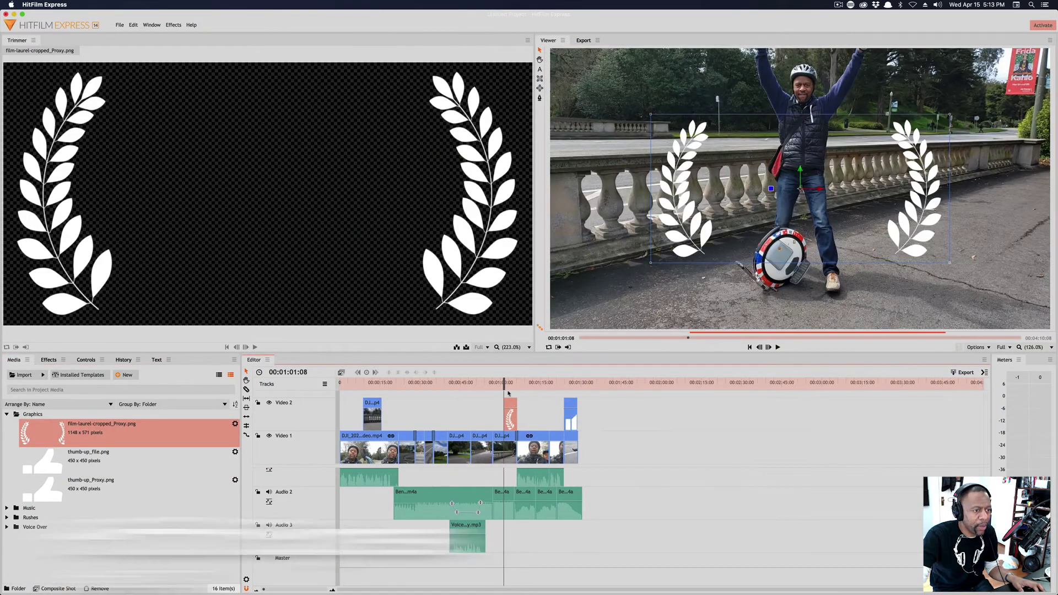
{"action": "key", "text": "space"}
{"action": "left_click_drag", "start_coordinate": [508, 384], "coordinate": [567, 386]}
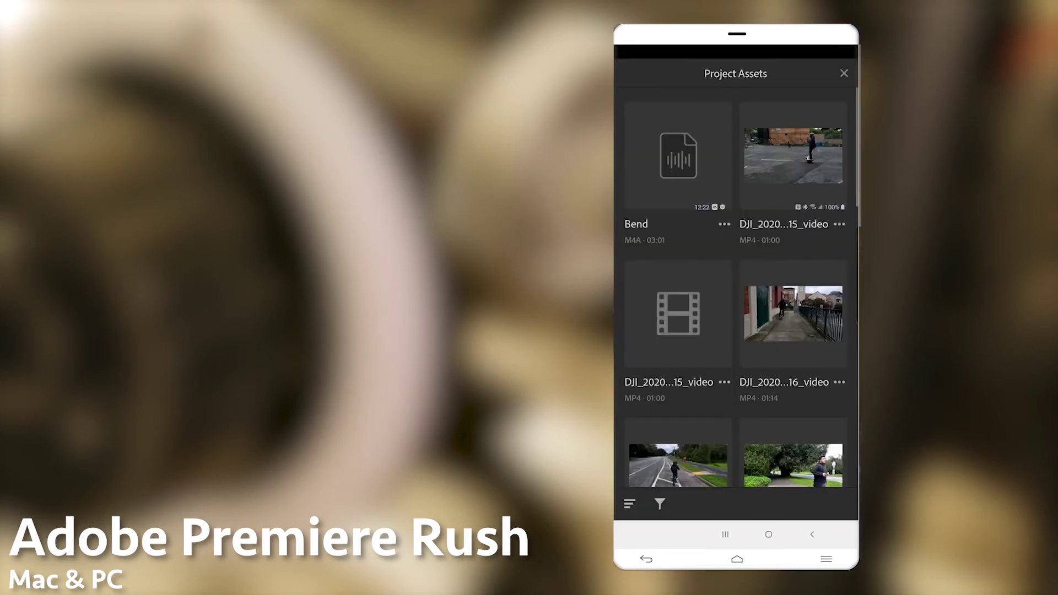
- Scroll through the Project Assets list in Premiere Rush's mobile app
{"action": "scroll", "coordinate": [741, 287], "scroll_direction": "down", "scroll_amount": 7}
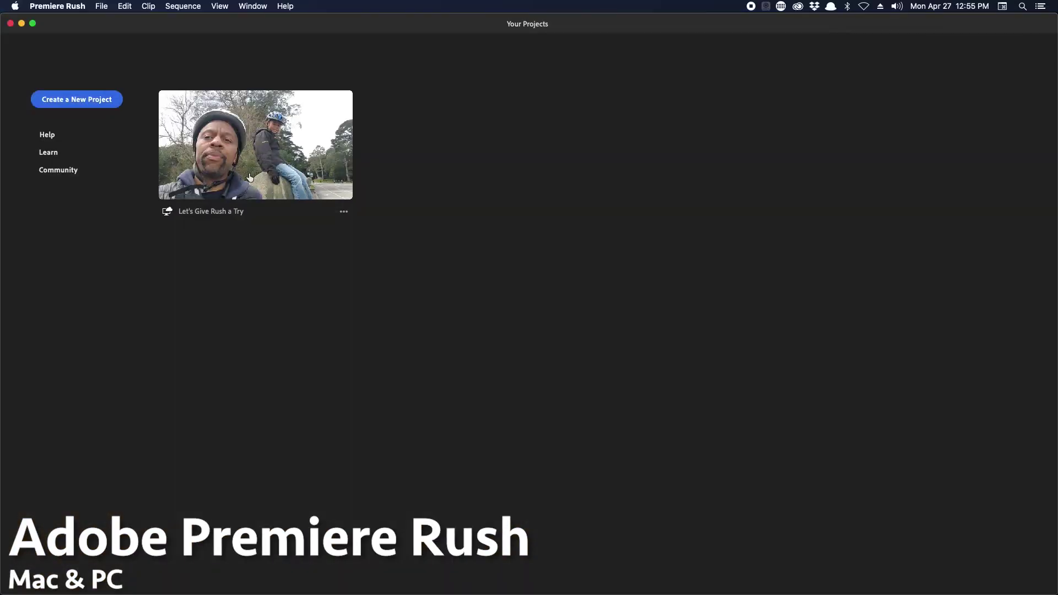
- Open the Let's Give Rush a Try project and nudge the Leave a like! title up and right
{"action": "left_click", "coordinate": [247, 159]}
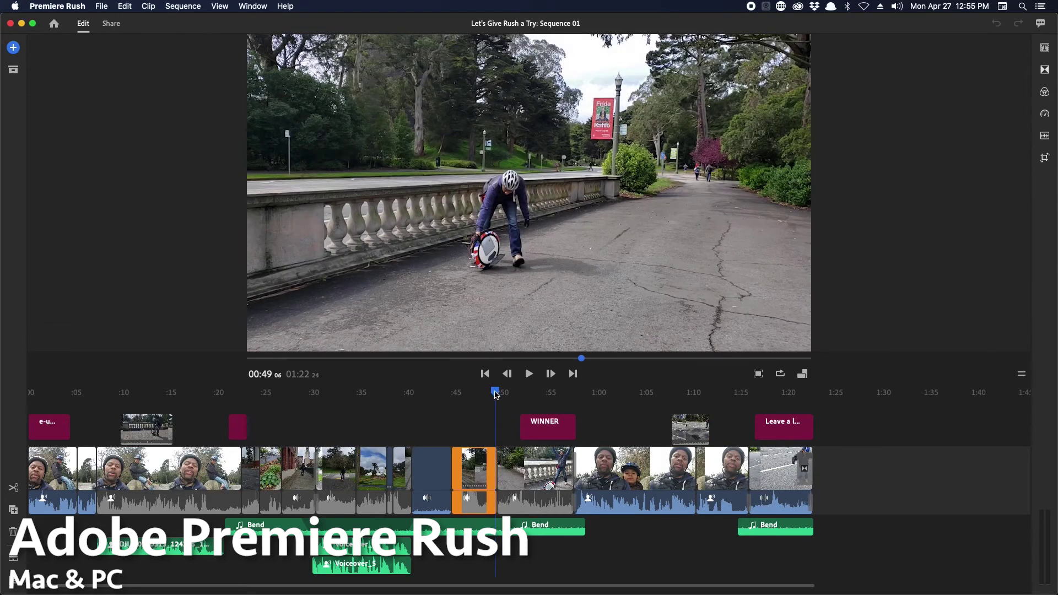
{"action": "left_click_drag", "start_coordinate": [495, 394], "coordinate": [770, 392]}
{"action": "left_click", "coordinate": [791, 431]}
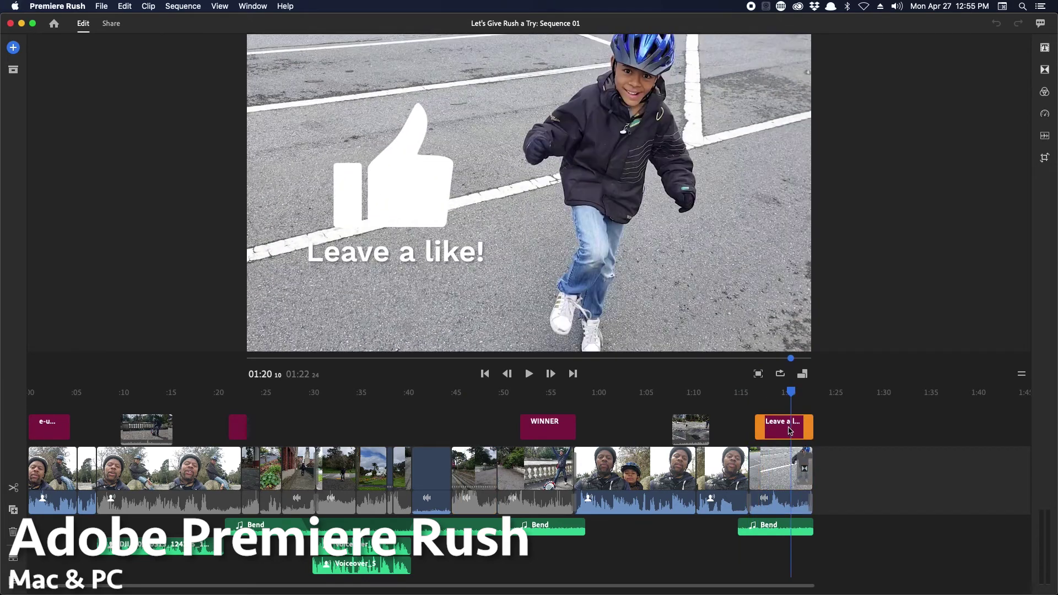
{"action": "mouse_move", "coordinate": [407, 200]}
{"action": "left_mouse_down"}
{"action": "mouse_move", "coordinate": [455, 181]}
{"action": "mouse_move", "coordinate": [375, 193]}
{"action": "mouse_move", "coordinate": [415, 173]}
{"action": "mouse_move", "coordinate": [421, 194]}
{"action": "left_mouse_up"}
- Scrub back through 1:12 and 0:22, play from 0:40 to 0:42, then show the sequence's export settings
{"action": "left_click_drag", "start_coordinate": [792, 392], "coordinate": [718, 392]}
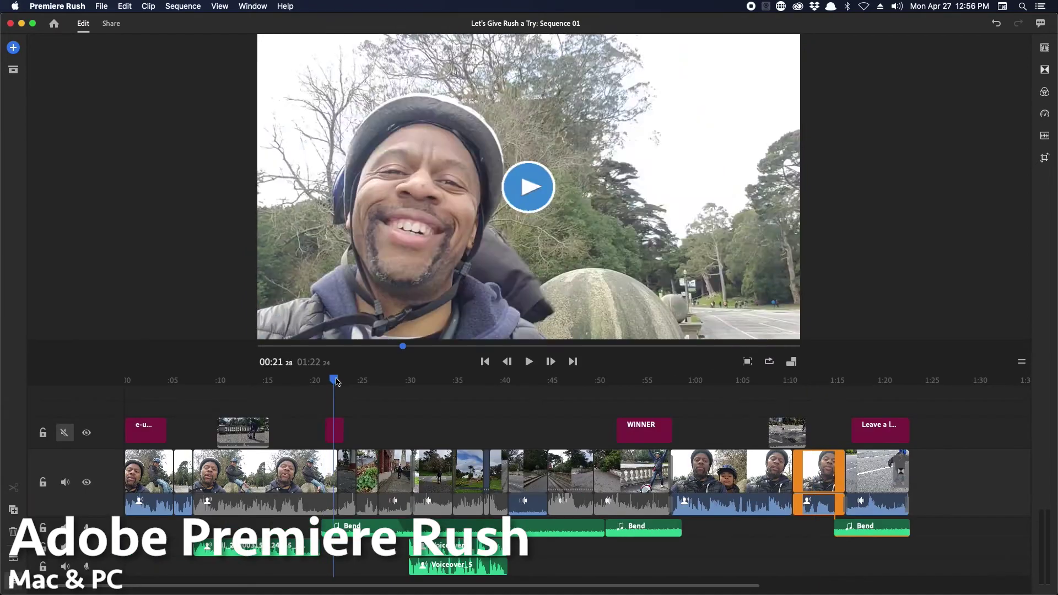
{"action": "left_click_drag", "start_coordinate": [333, 380], "coordinate": [285, 381]}
{"action": "mouse_move", "coordinate": [505, 382]}
{"action": "left_mouse_down"}
{"action": "mouse_move", "coordinate": [515, 381]}
{"action": "mouse_move", "coordinate": [501, 382]}
{"action": "left_mouse_up"}
{"action": "key", "text": "space"}
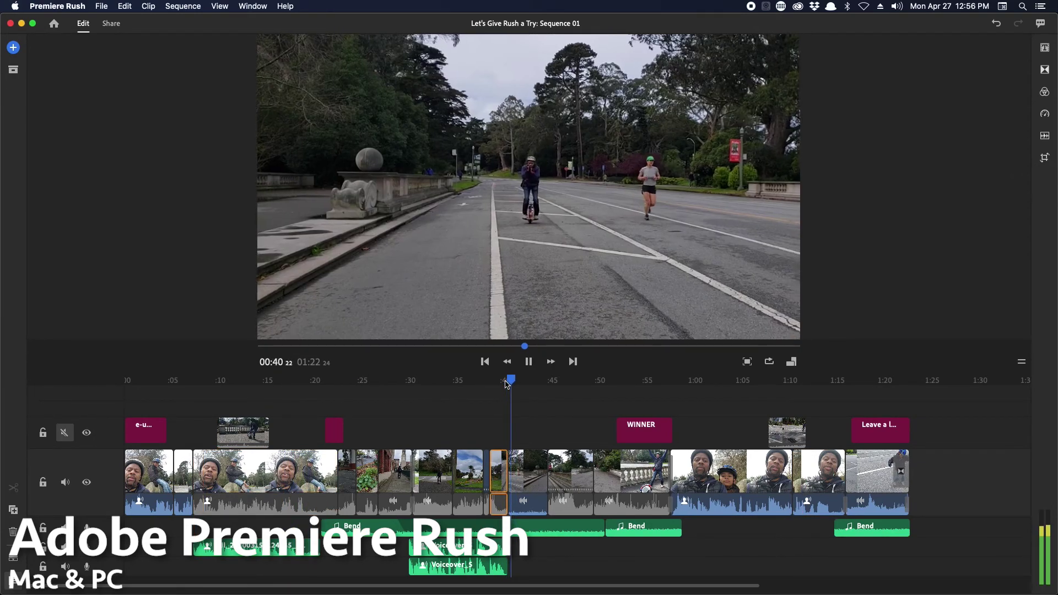
{"action": "key", "text": "space"}
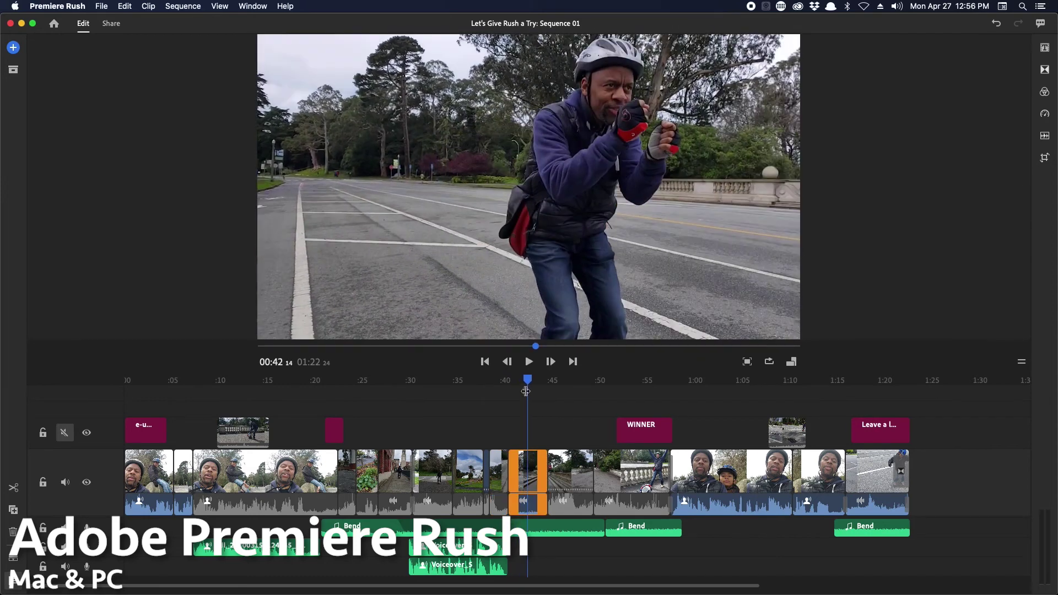
{"action": "left_click", "coordinate": [110, 23]}
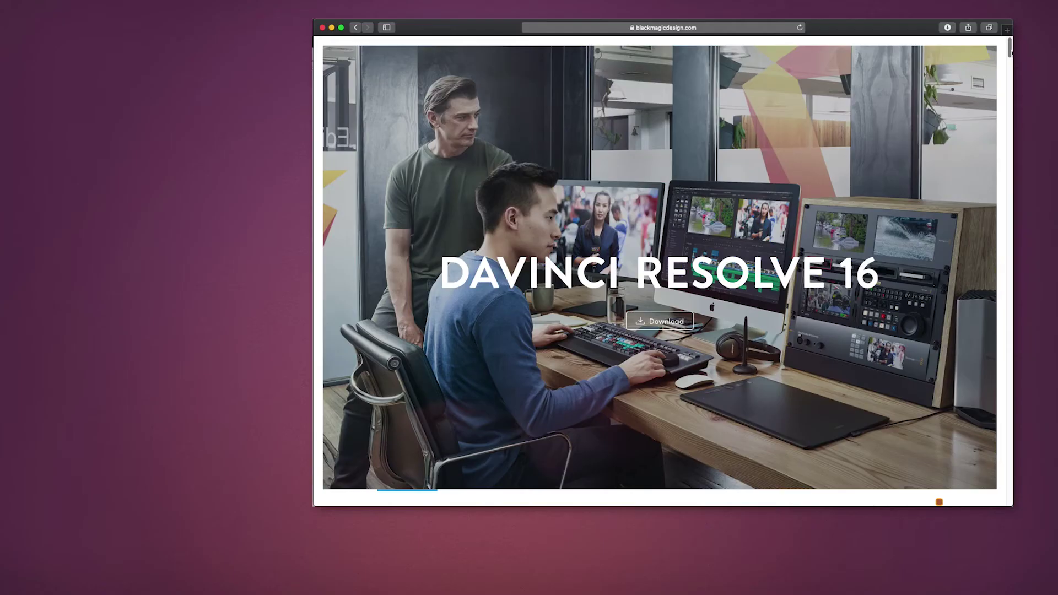
- Scroll down the DaVinci Resolve 16 page to the Cut page introduction
{"action": "scroll", "coordinate": [1012, 70], "scroll_direction": "down", "scroll_amount": 5}
{"action": "left_click_drag", "start_coordinate": [1012, 70], "coordinate": [1013, 108]}
{"action": "scroll", "coordinate": [1012, 114], "scroll_direction": "down", "scroll_amount": 1}
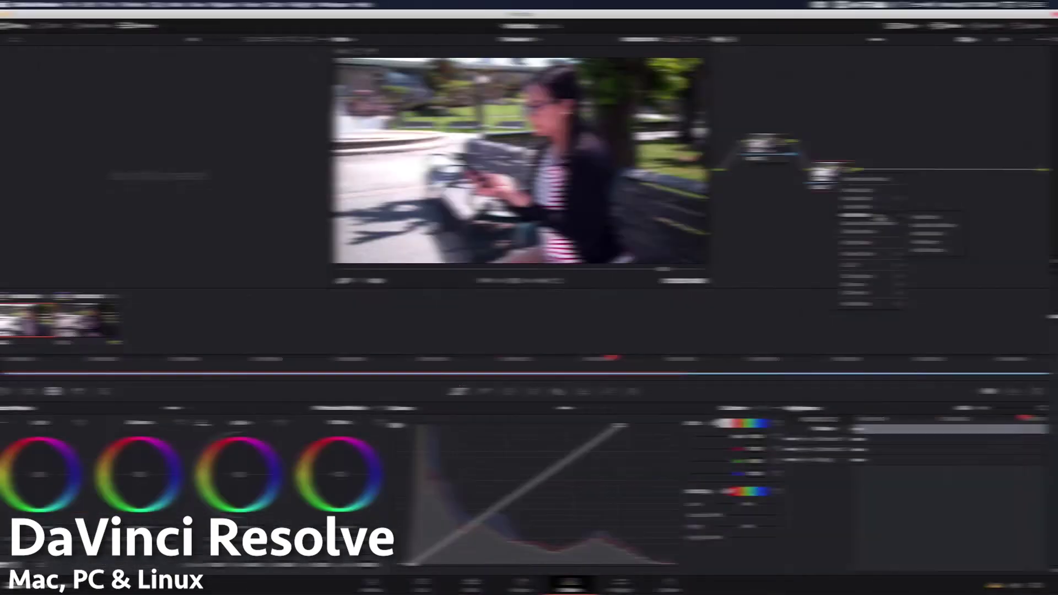
- Add serial node 03 after node 02, slide the second clip left, and scrub to 01:00:19
{"action": "left_click", "coordinate": [934, 217]}
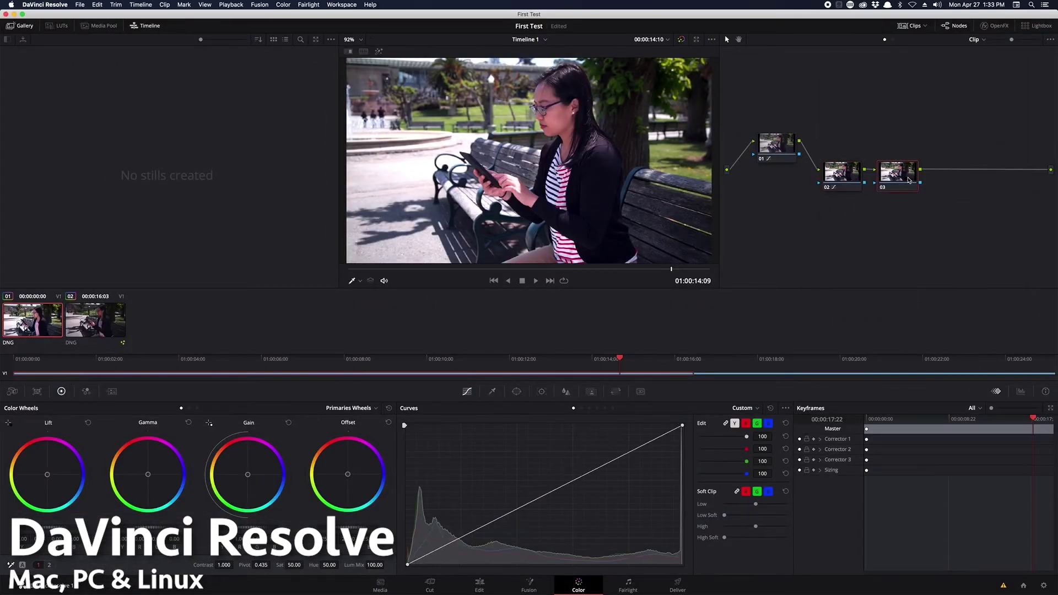
{"action": "left_click_drag", "start_coordinate": [904, 175], "coordinate": [906, 166]}
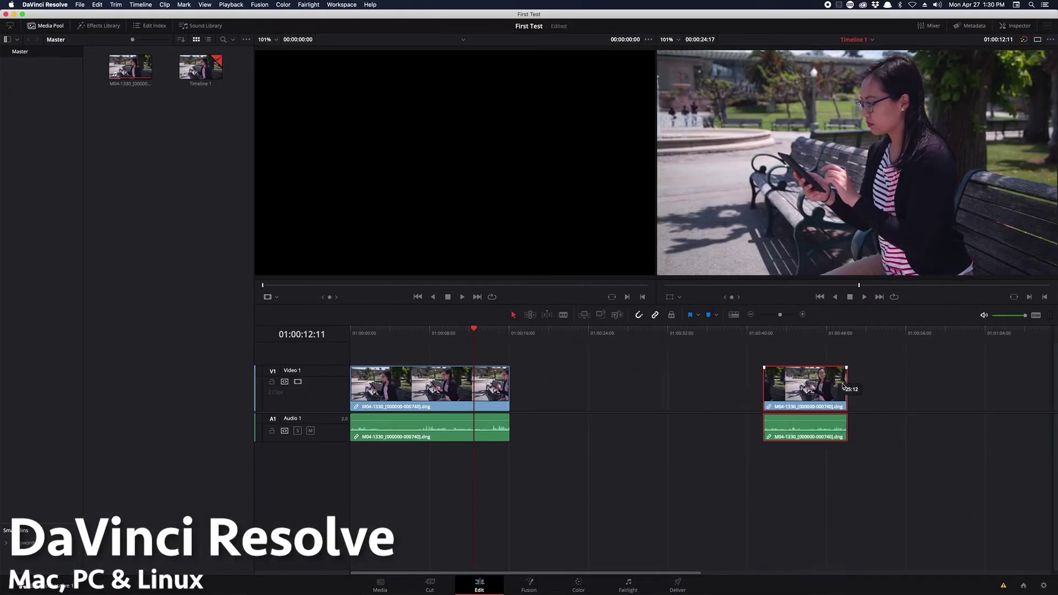
{"action": "left_click_drag", "start_coordinate": [815, 395], "coordinate": [563, 395]}
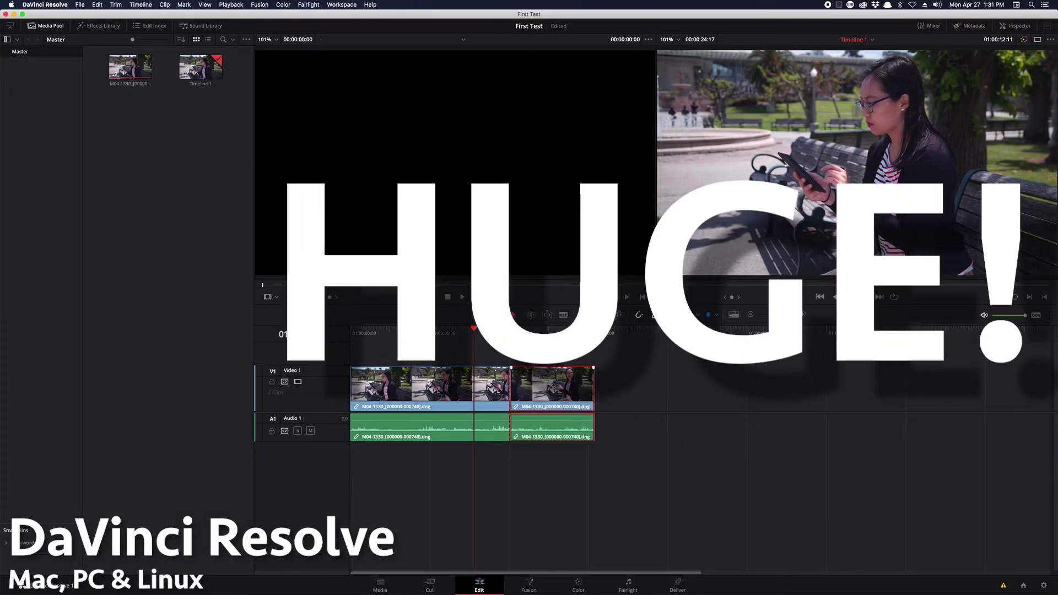
{"action": "left_click_drag", "start_coordinate": [473, 334], "coordinate": [555, 339]}
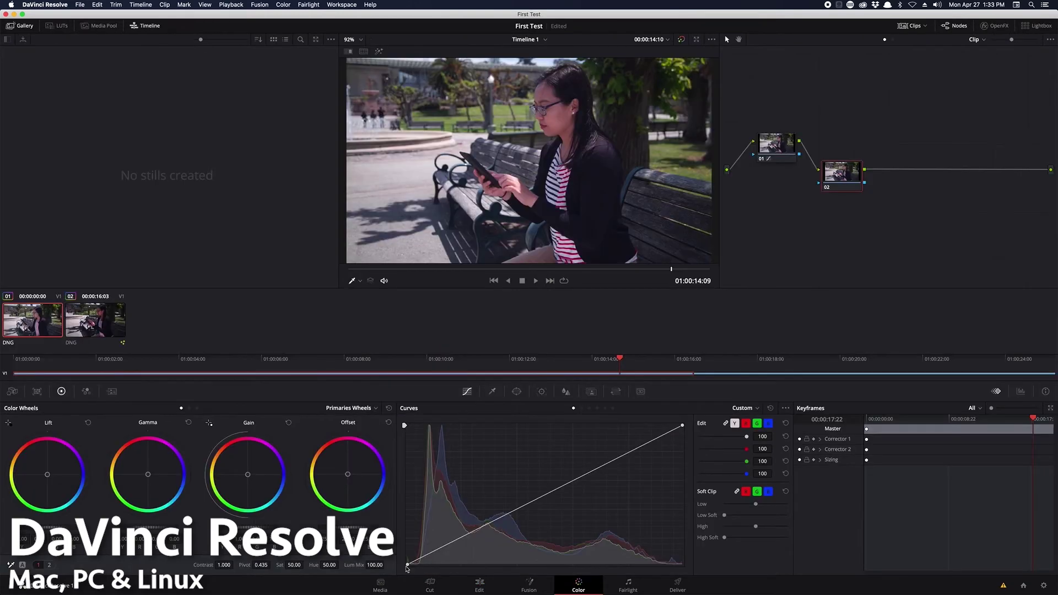
- Pull the curve's black and white points inward, then add a serial node after node 02
{"action": "left_click_drag", "start_coordinate": [409, 564], "coordinate": [420, 564]}
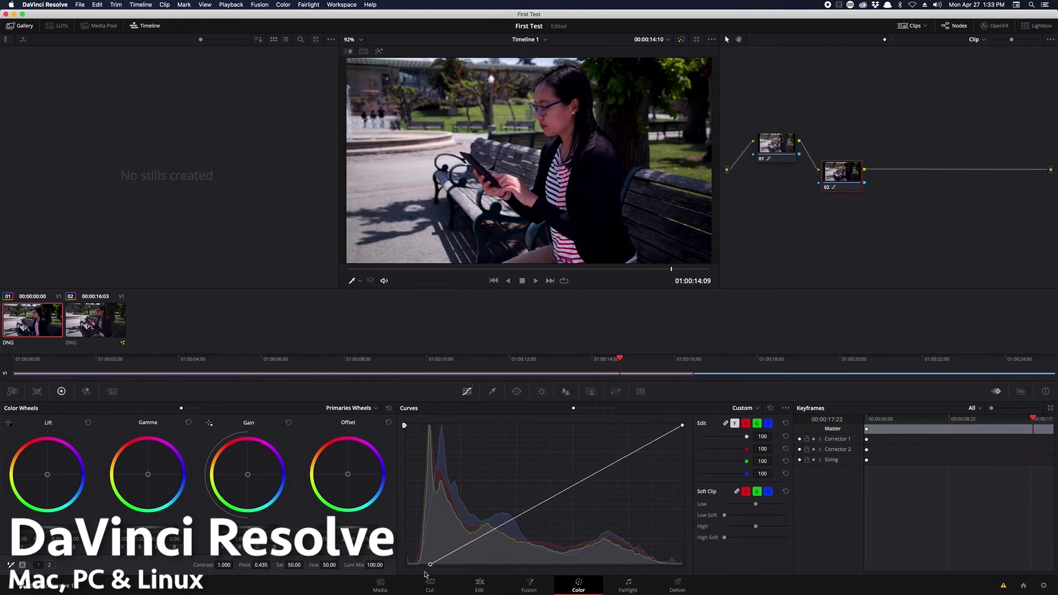
{"action": "left_click_drag", "start_coordinate": [683, 426], "coordinate": [632, 423]}
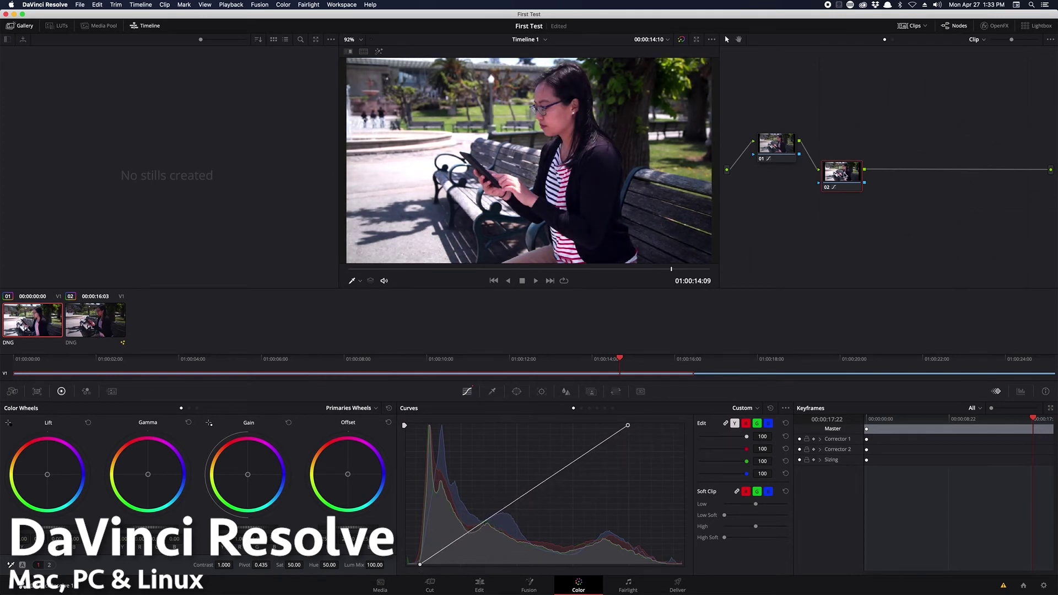
{"action": "right_click", "coordinate": [844, 175]}
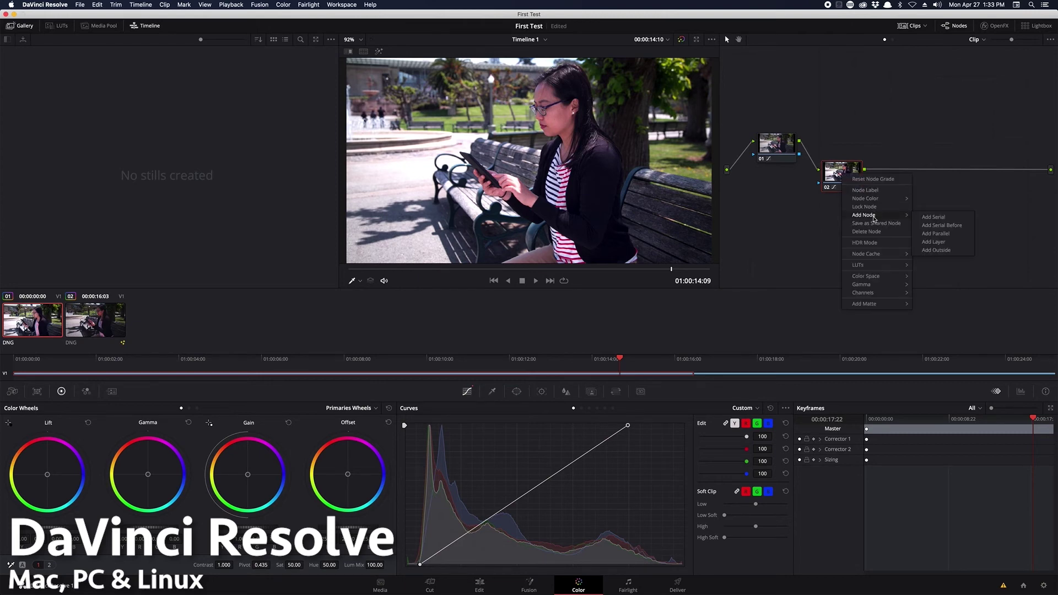
{"action": "left_click", "coordinate": [933, 217]}
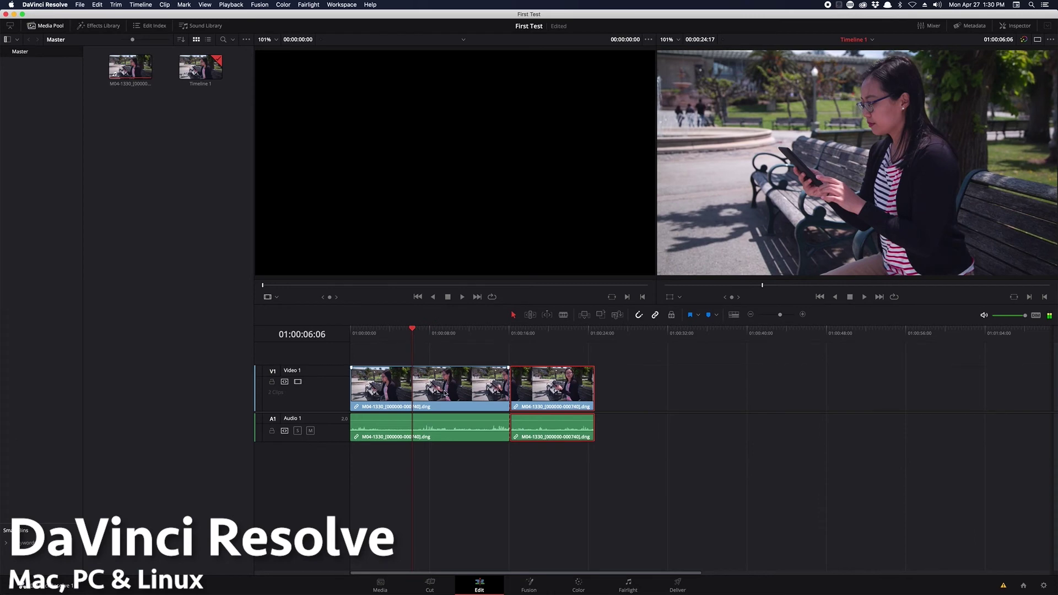
- Play and scrub the timeline on the Cut page back to about 01:00:08, then go to the Edit page
{"action": "left_click", "coordinate": [431, 585]}
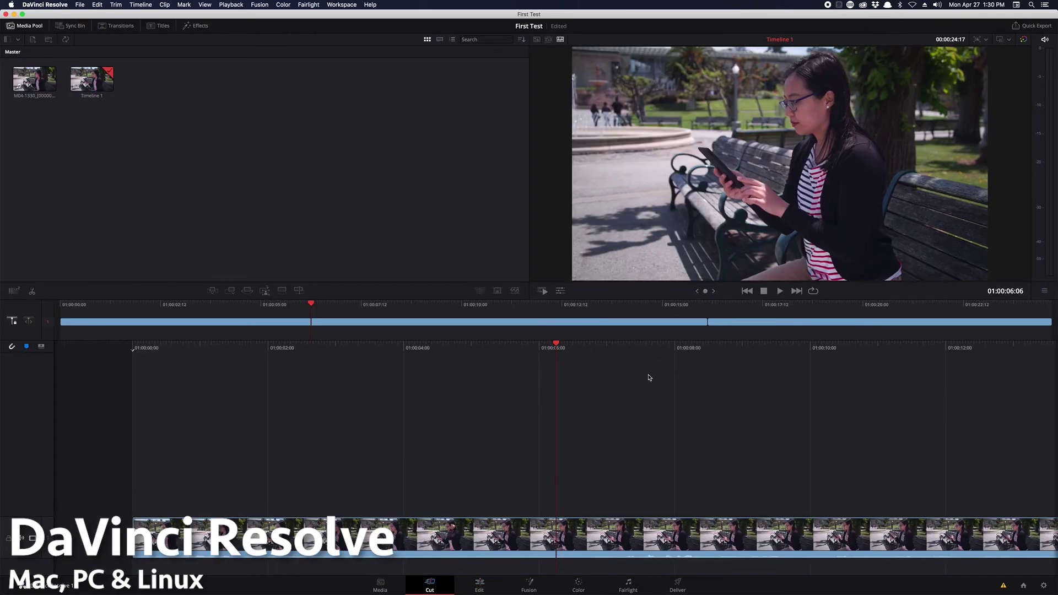
{"action": "key", "text": "space"}
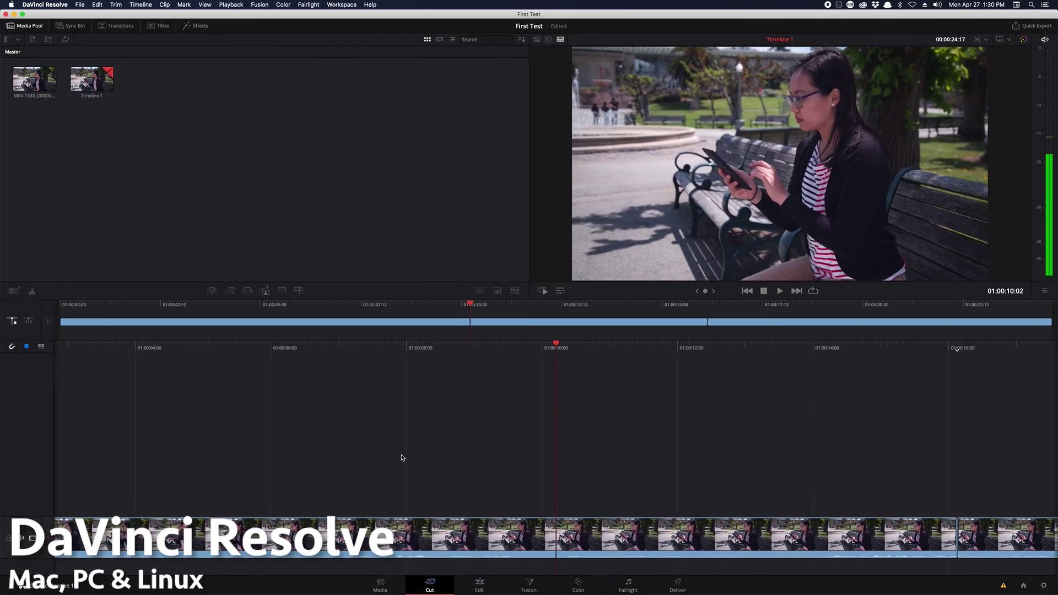
{"action": "left_click_drag", "start_coordinate": [622, 464], "coordinate": [473, 470]}
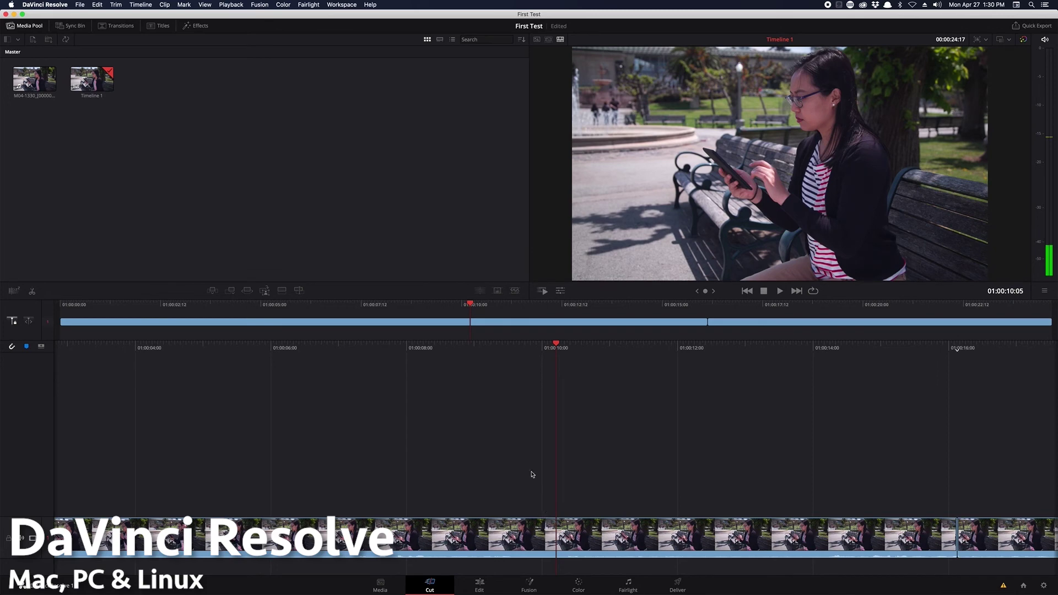
{"action": "left_click_drag", "start_coordinate": [527, 363], "coordinate": [406, 379]}
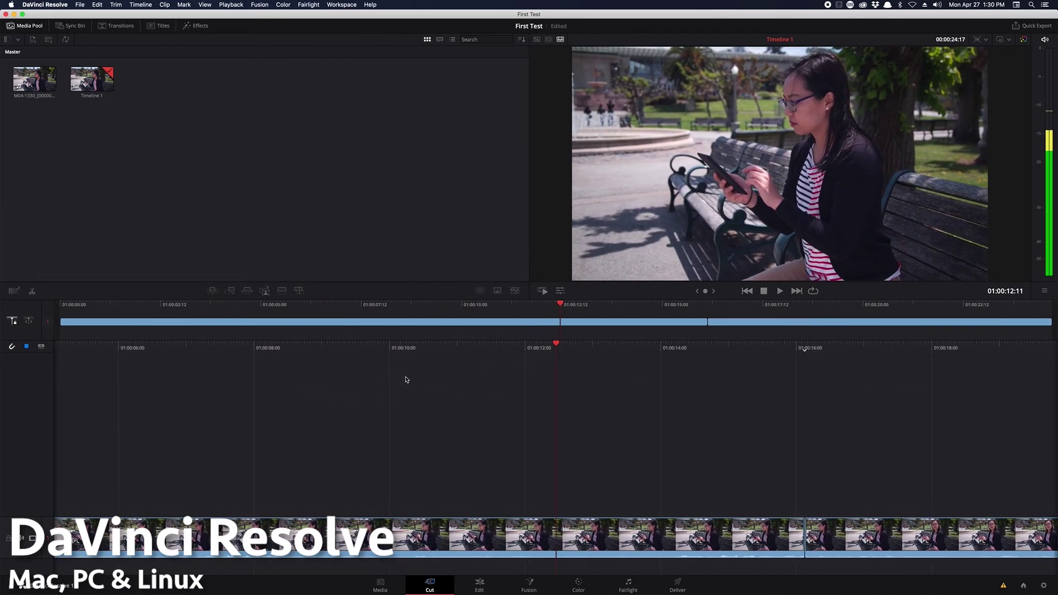
{"action": "left_click", "coordinate": [479, 587]}
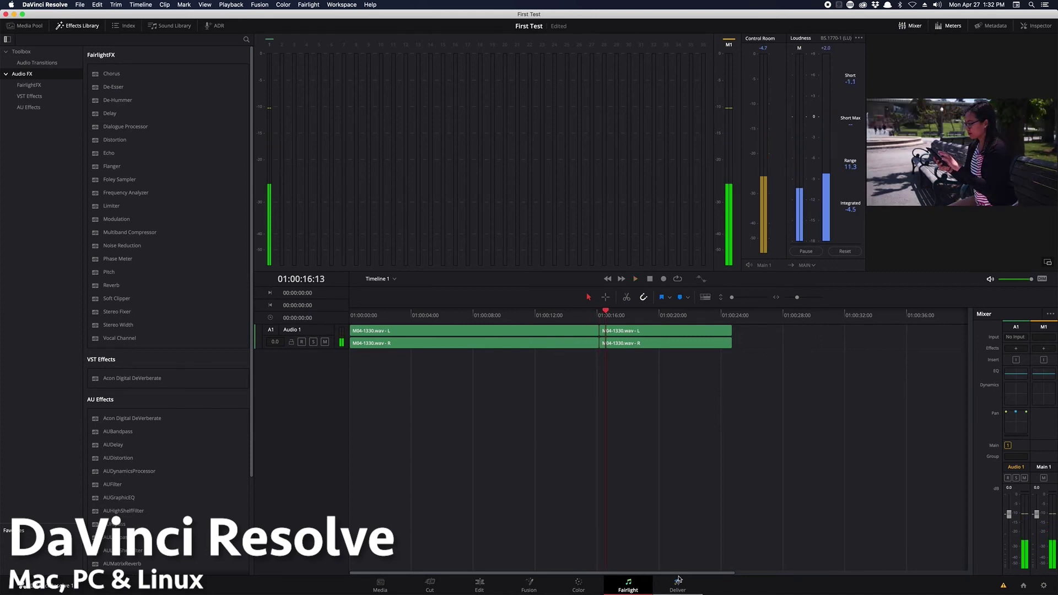
- On the Deliver page, scrub back to about 01:00:05 and play the timeline
{"action": "key", "text": "shift+8"}
{"action": "left_click_drag", "start_coordinate": [274, 396], "coordinate": [166, 406]}
{"action": "key", "text": "space"}
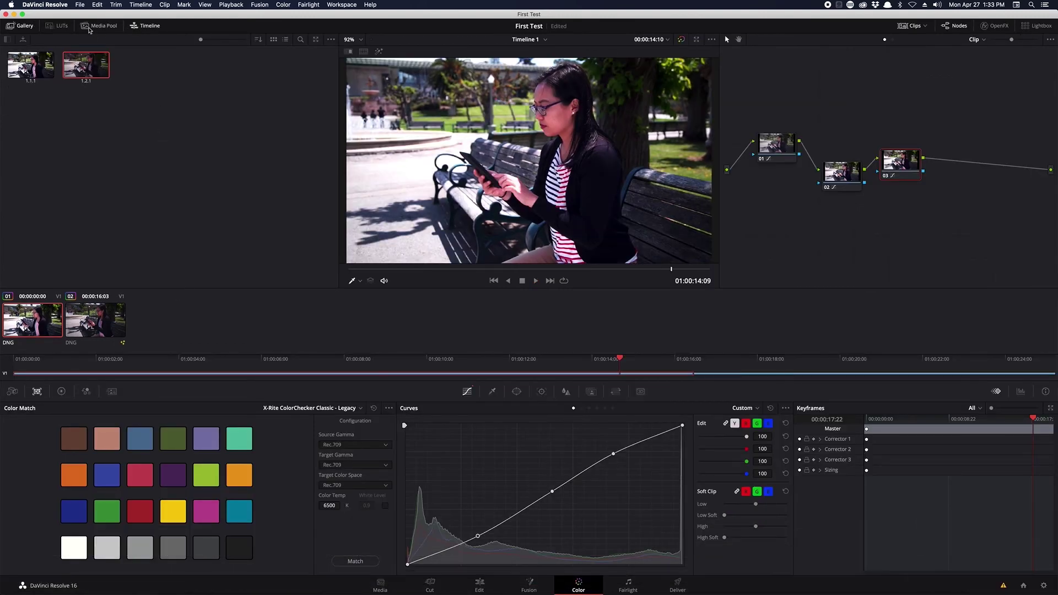
- Show the Media Pool's Master bin in place of the gallery and reset the custom curve to straight
{"action": "left_click", "coordinate": [93, 28]}
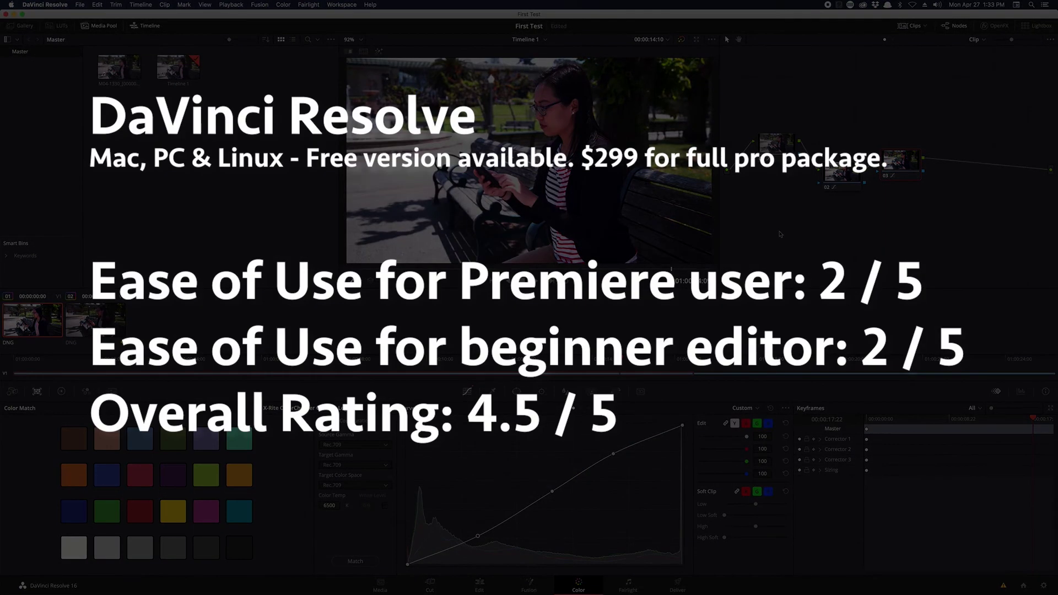
{"action": "left_click", "coordinate": [829, 184]}
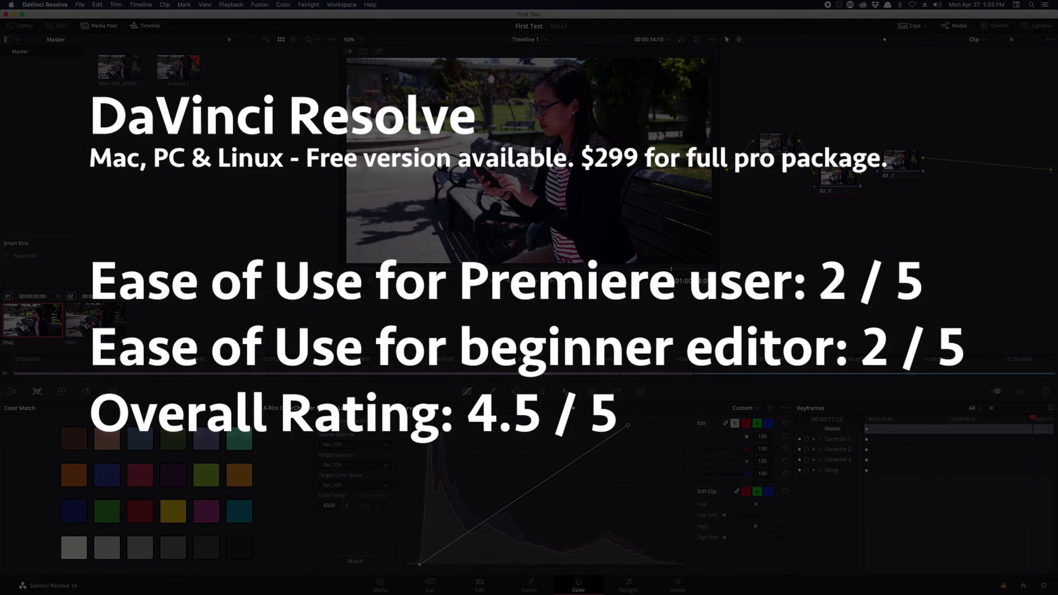